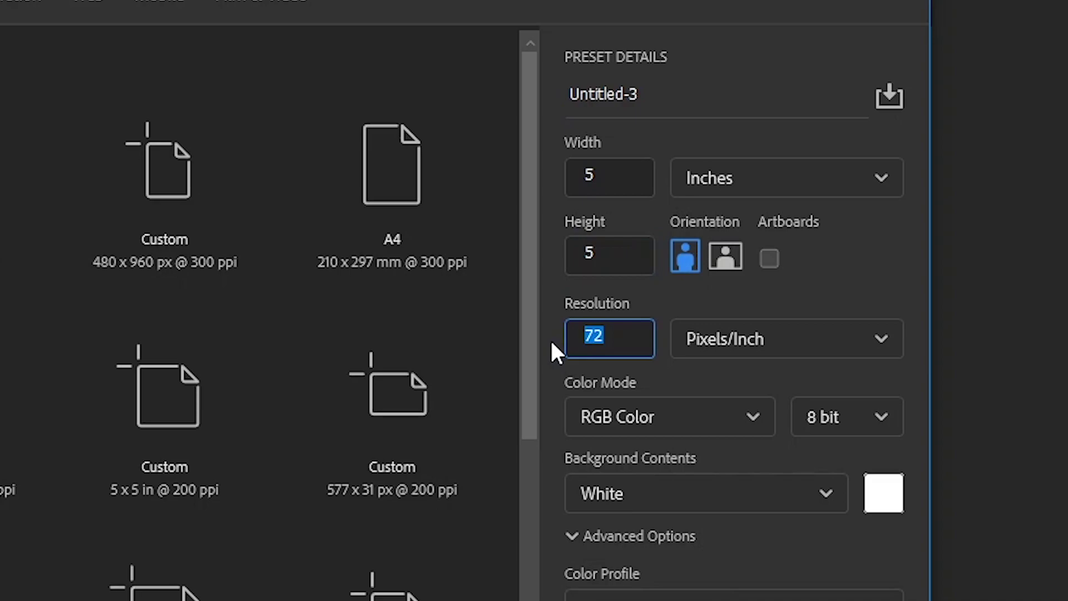
Step: Set the resolution to 300 pixels/inch and create the new 5 x 5 inch RGB document
type("300")
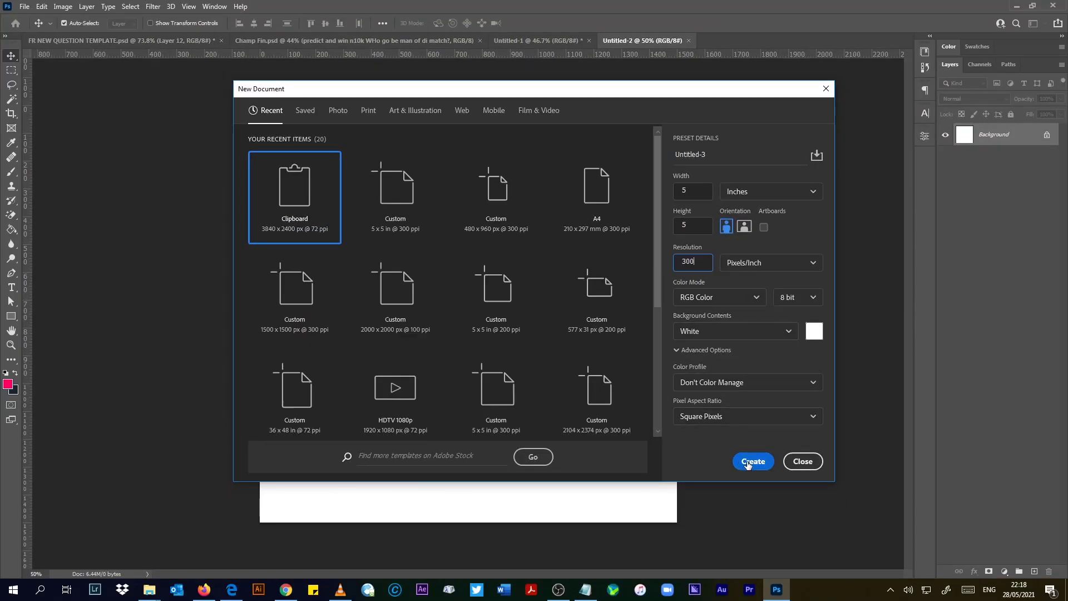
left_click(748, 463)
Step: Place the luka-lojk stadium photo from the Downloads folder, scaled to about 13.9% so it covers the whole canvas
key("alt+Tab")
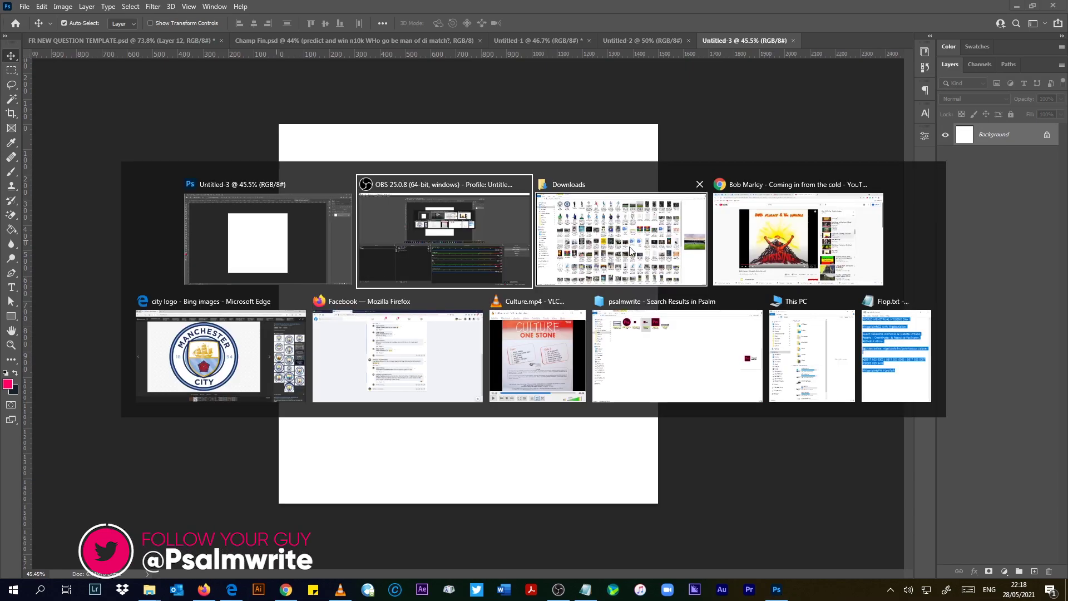
left_click(628, 247)
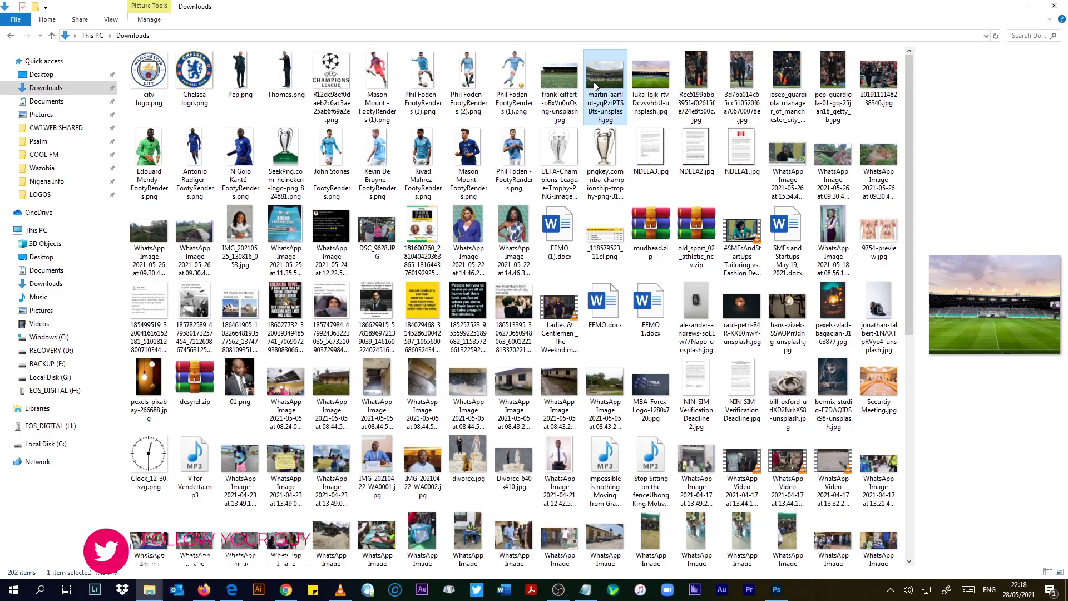
left_click_drag(650, 82, 778, 492)
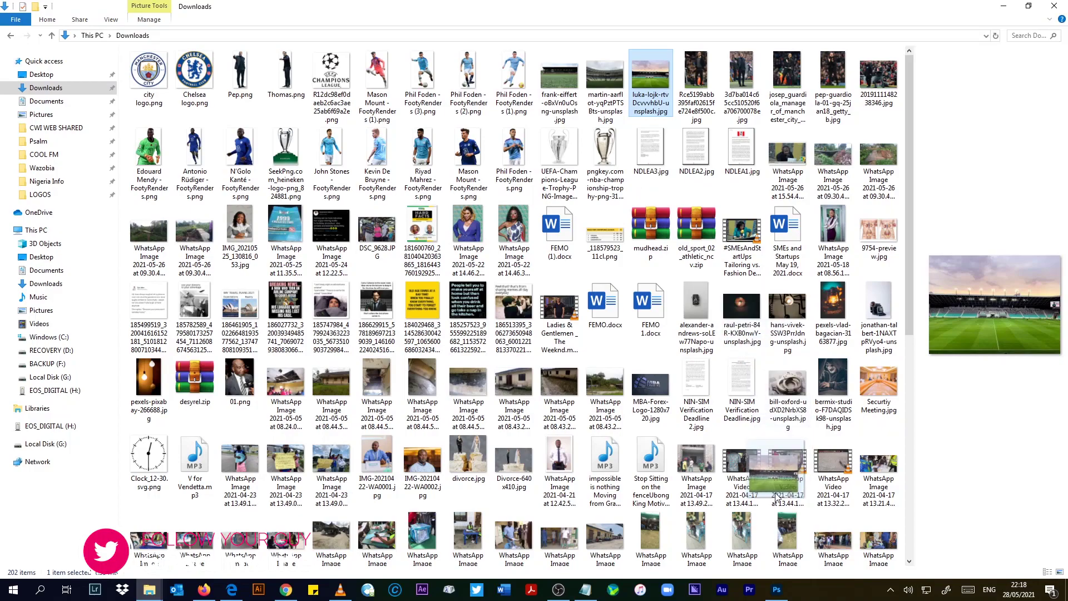
left_click_drag(781, 598, 705, 512)
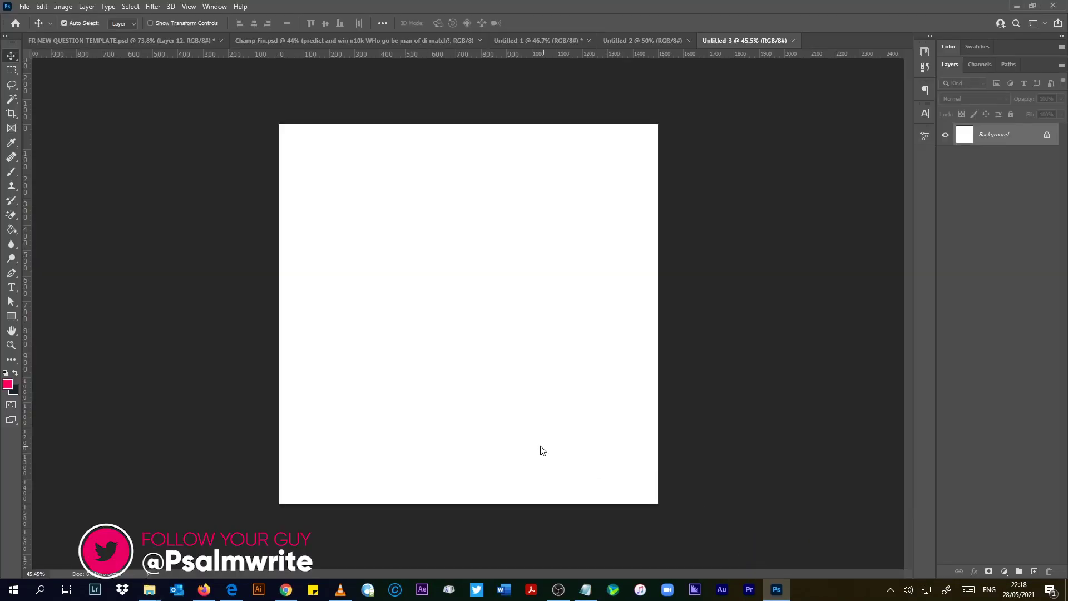
left_click_drag(543, 451, 543, 451)
left_click_drag(468, 455, 466, 544)
left_click_drag(502, 243, 502, 226)
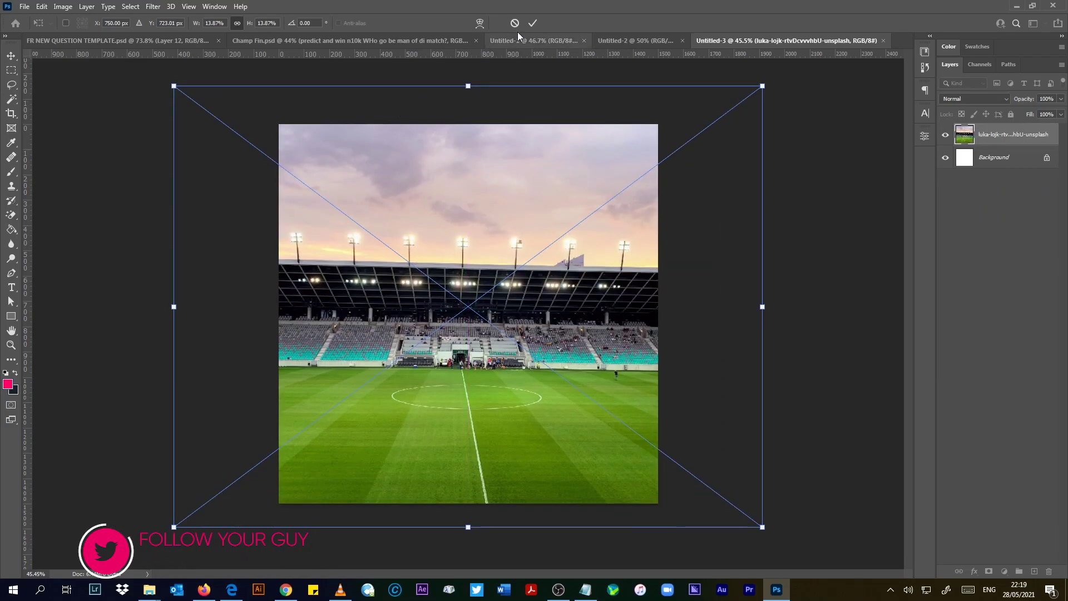
left_click(532, 21)
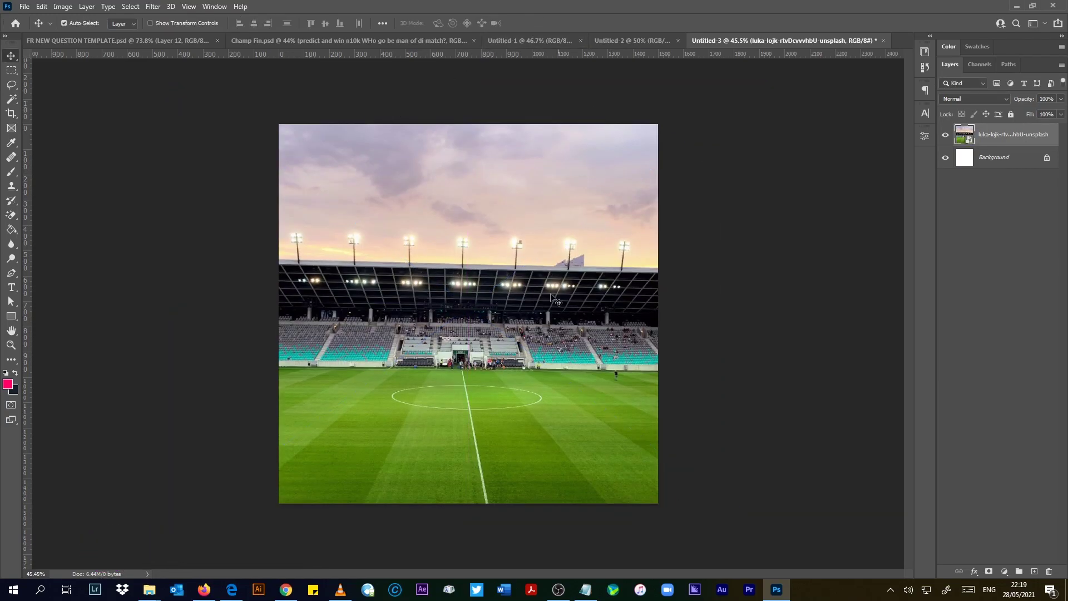
Step: Place Pep.png from Downloads on the left side of the canvas, scaled to about 27%
key("alt+Tab")
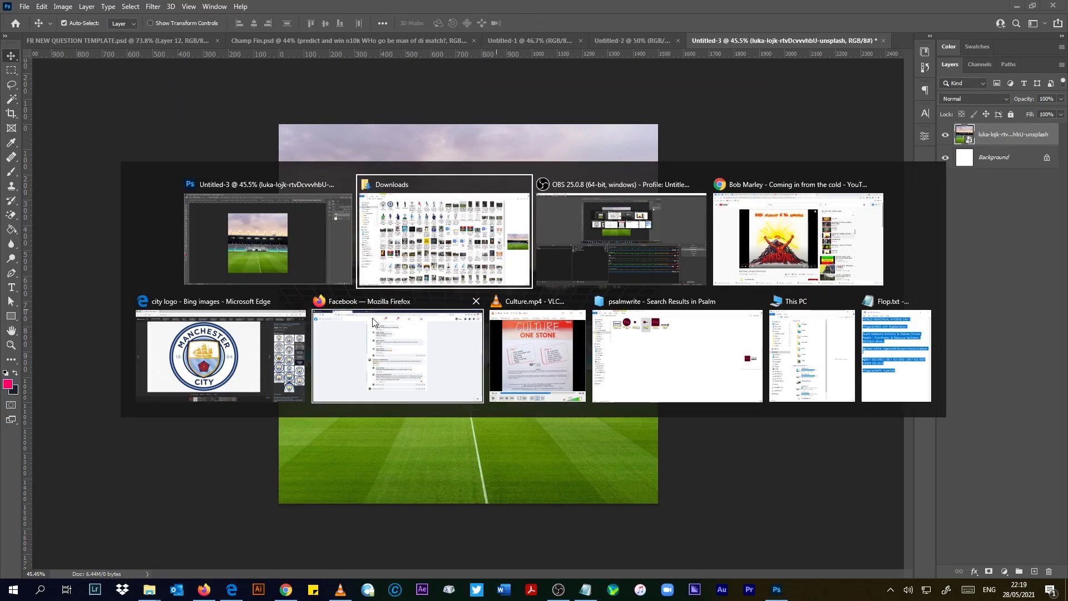
left_click(376, 240)
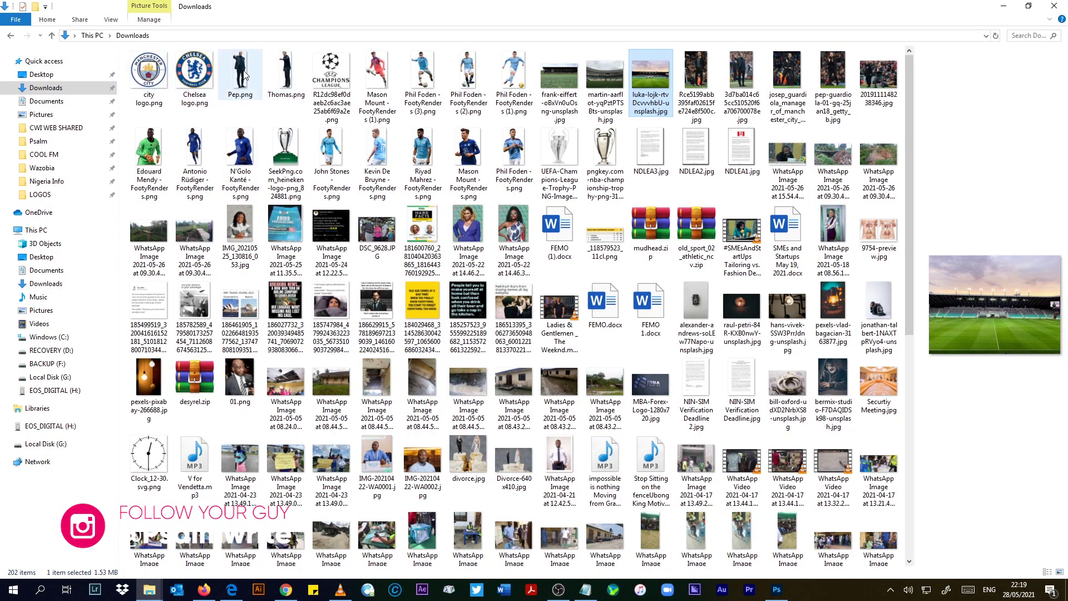
left_click_drag(245, 75, 527, 389)
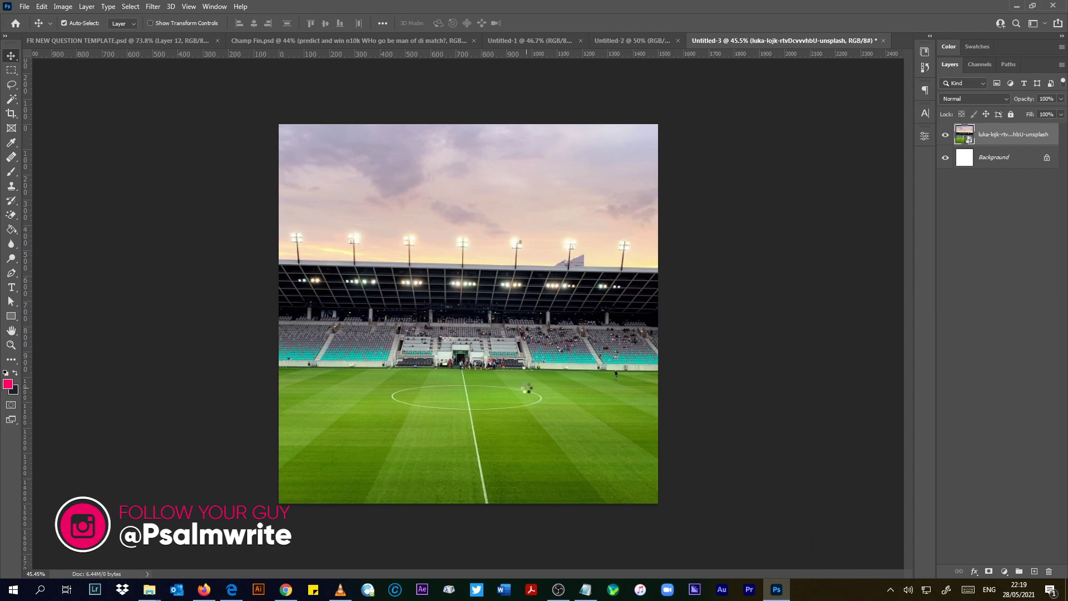
left_click_drag(490, 298, 375, 290)
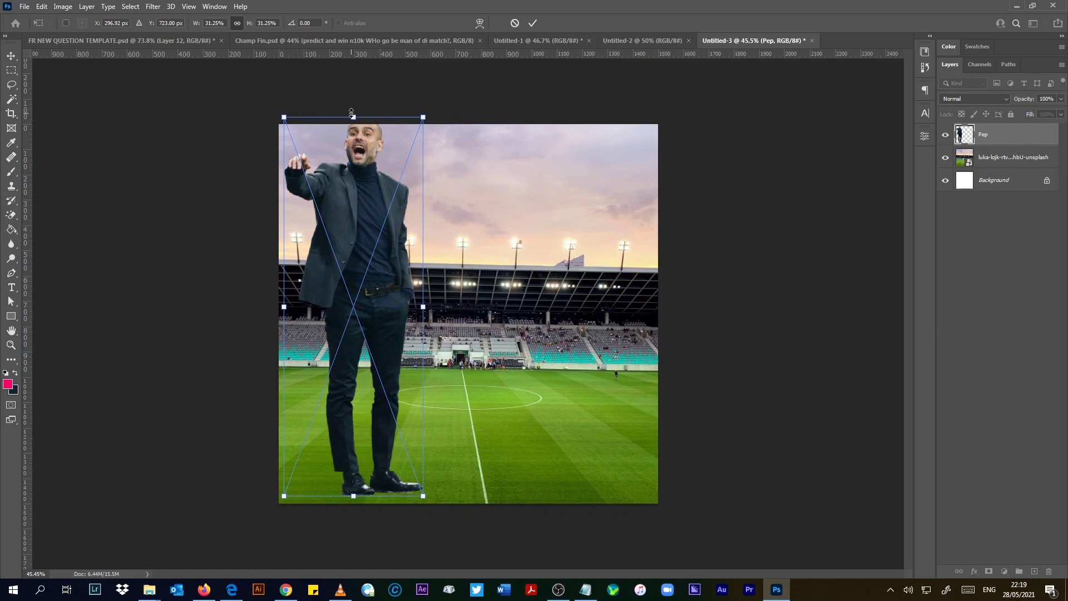
left_click_drag(349, 123, 346, 167)
left_click_drag(360, 221, 360, 208)
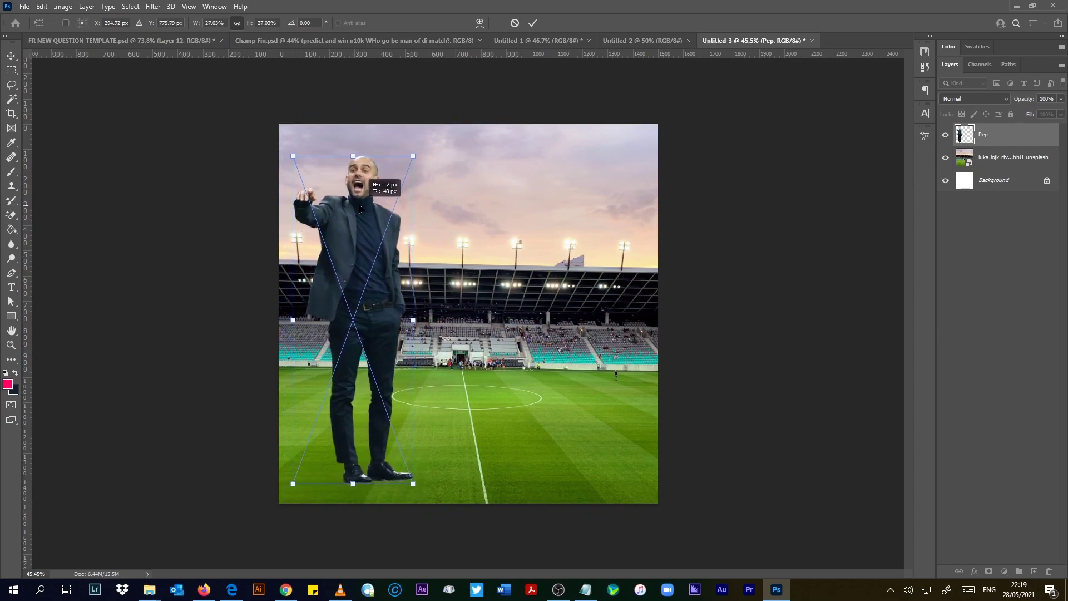
left_click(533, 23)
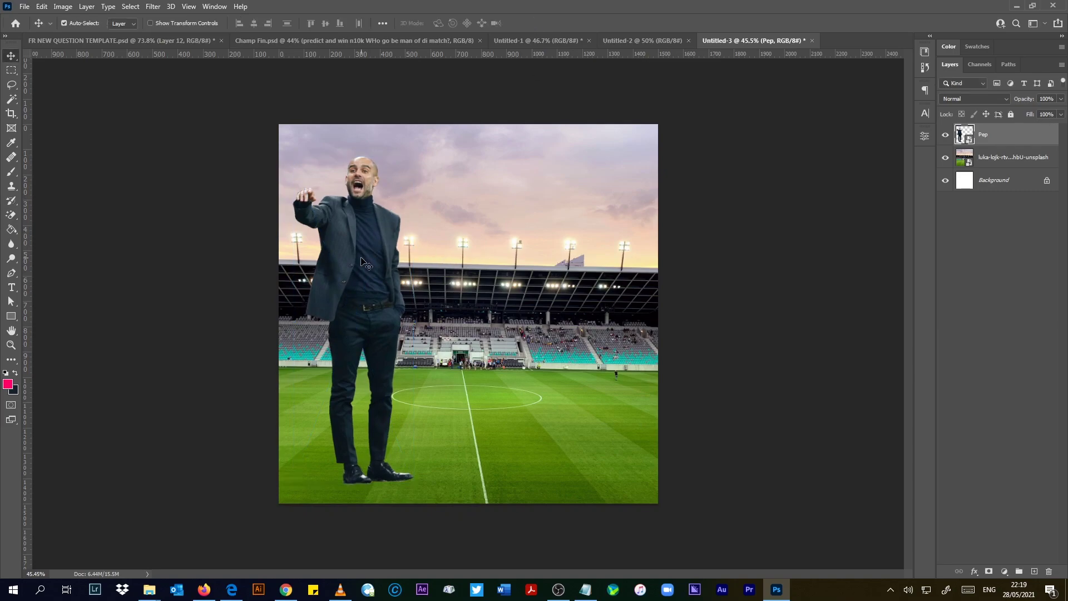
Step: Place Thomas.png from Downloads on the right side of the canvas, scaled to about 28%, facing Pep
key("alt+Tab")
left_click_drag(285, 77, 572, 375)
left_click_drag(467, 291, 541, 290)
left_click_drag(542, 138, 541, 184)
left_click_drag(549, 240, 570, 216)
left_click(532, 24)
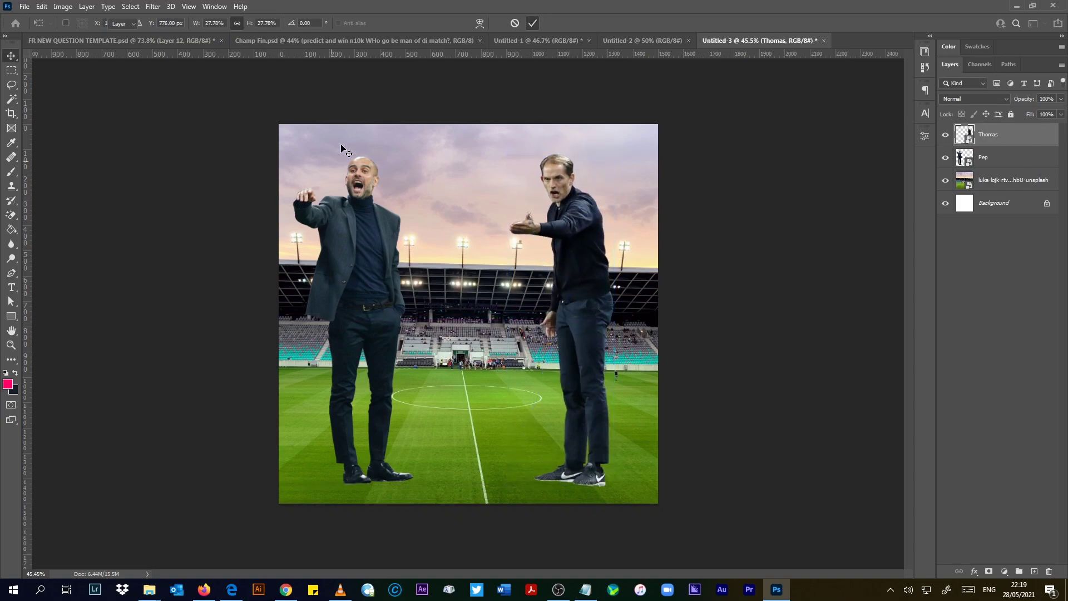
Step: Add horizontal guides at head level and at about 1416 px near the feet, aligning Pep's head with the upper guide
left_click_drag(427, 90, 436, 154)
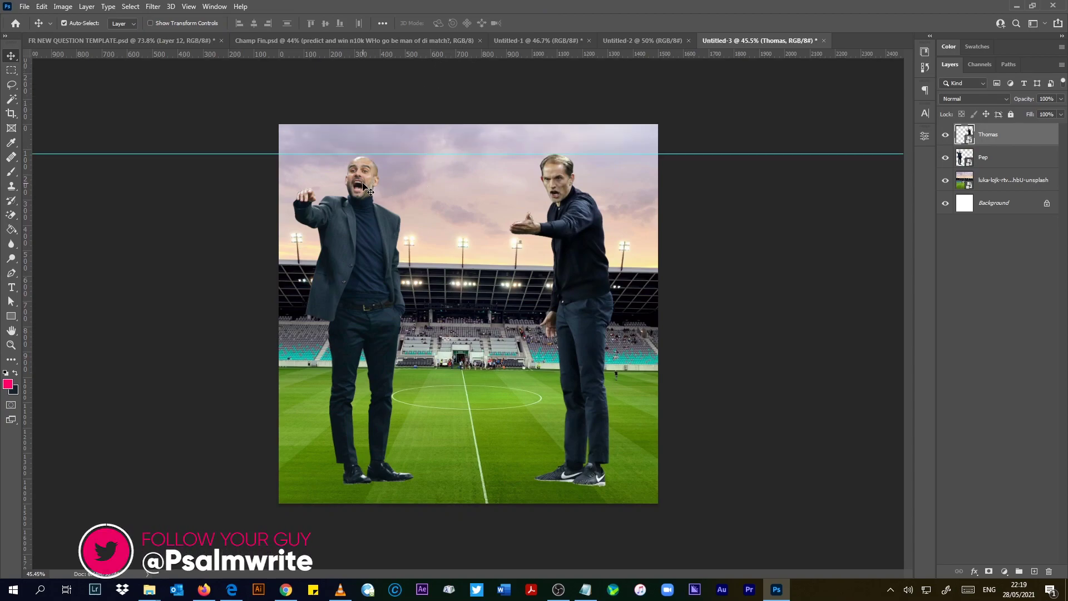
left_click_drag(362, 182, 363, 180)
left_click_drag(456, 55, 502, 482)
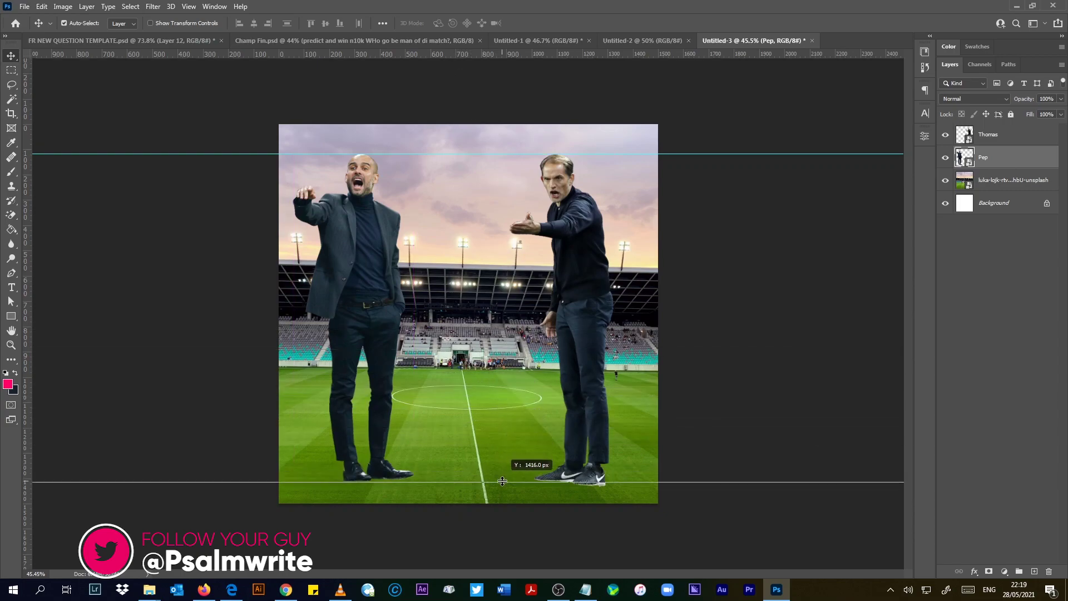
Step: Scale Thomas down slightly so the figure fits between the two horizontal guides
left_click(601, 408)
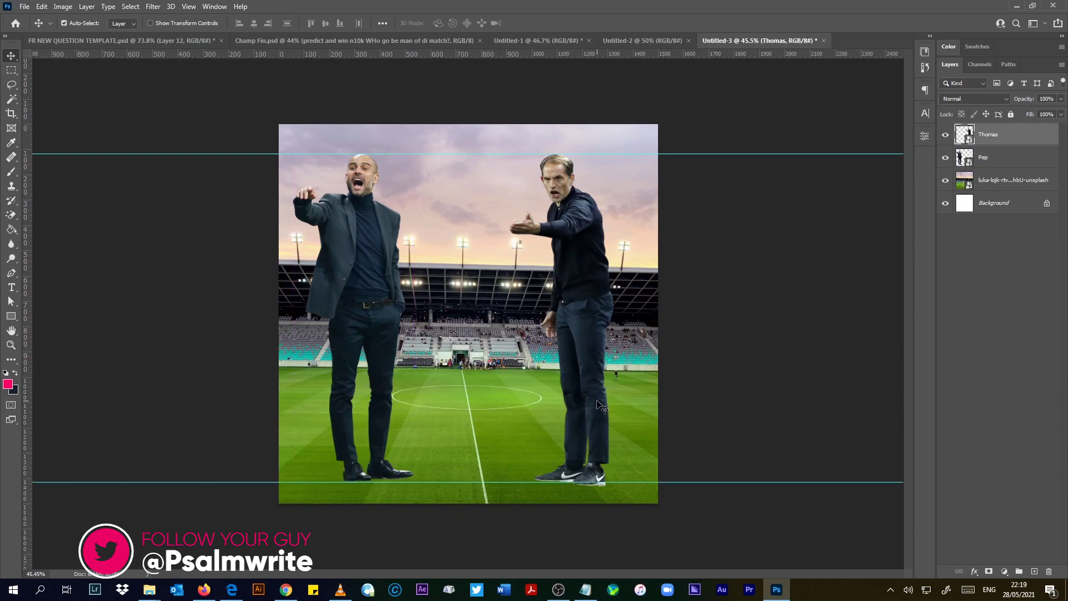
key("ctrl+t")
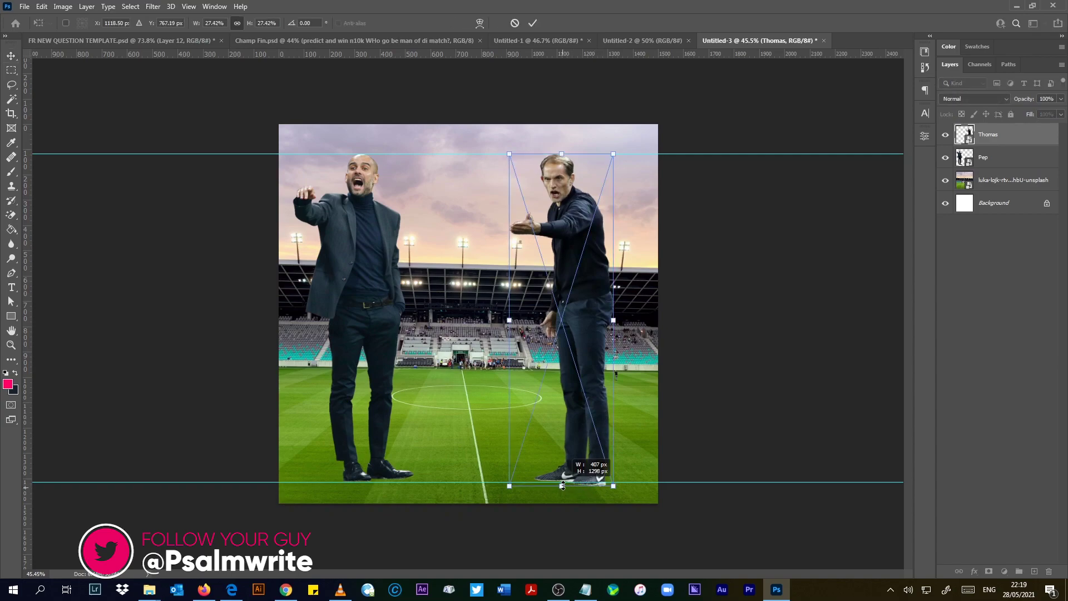
left_click_drag(563, 486, 562, 484)
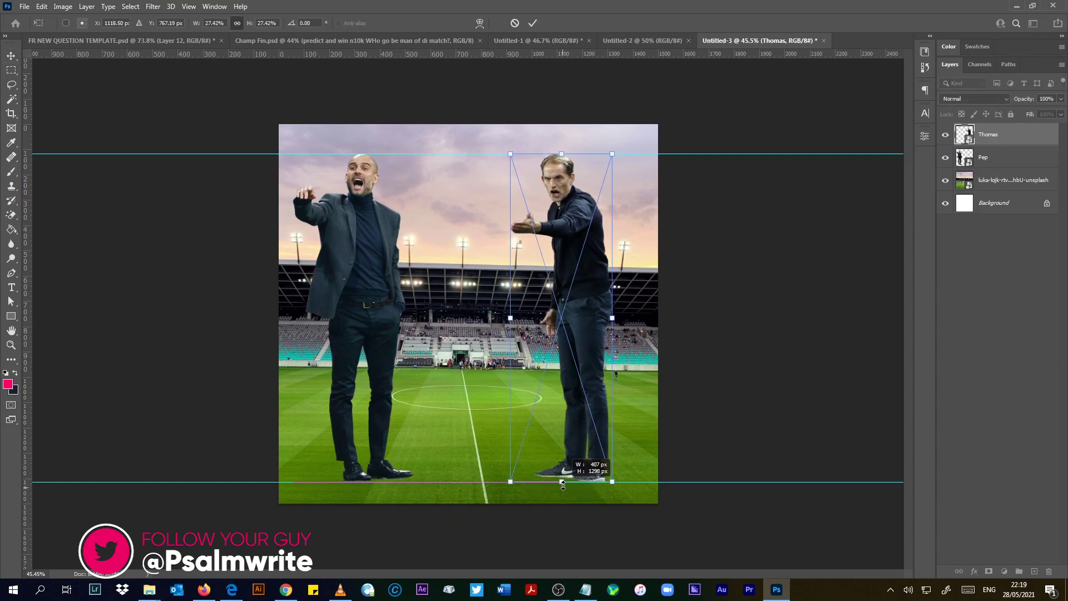
left_click(533, 23)
Step: Place city logo.png, shrink it around Pep's head, and move its layer below the Pep layer
key("alt+Tab")
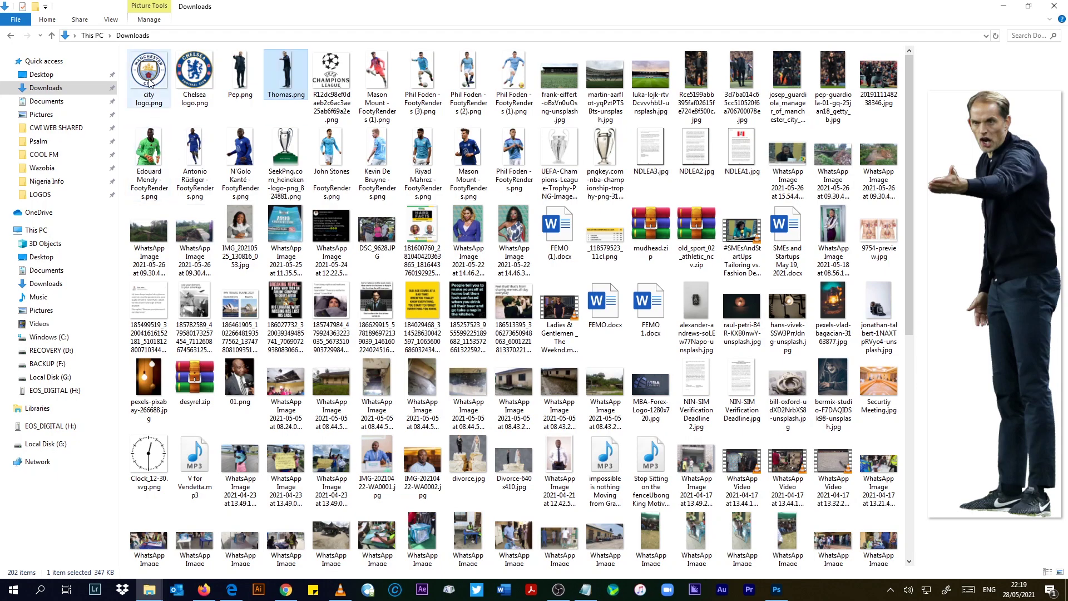
left_click_drag(149, 84, 447, 290)
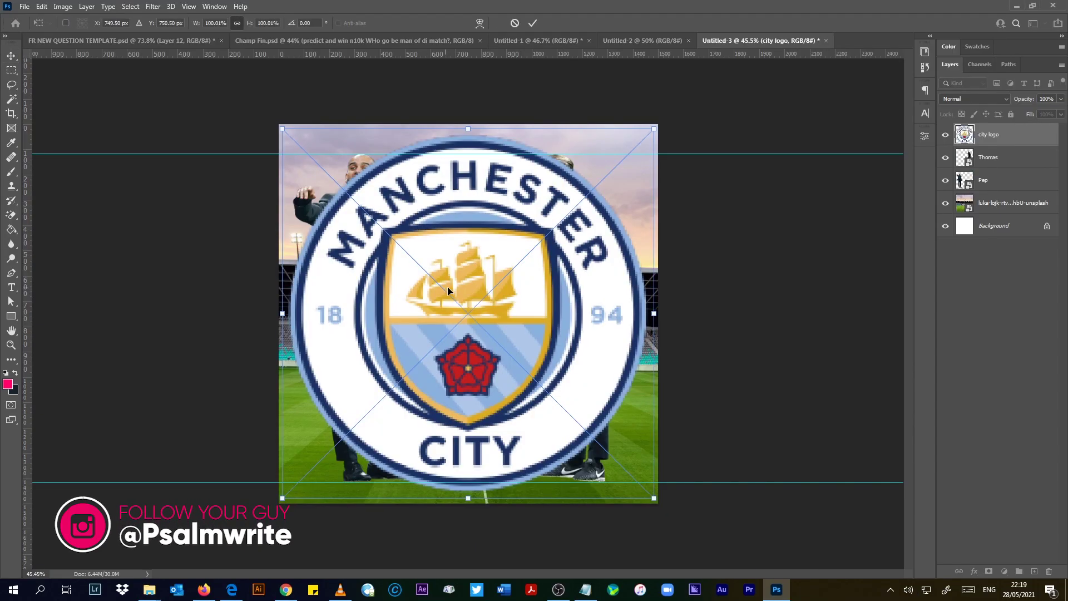
left_click_drag(659, 315, 378, 202)
left_click(533, 24)
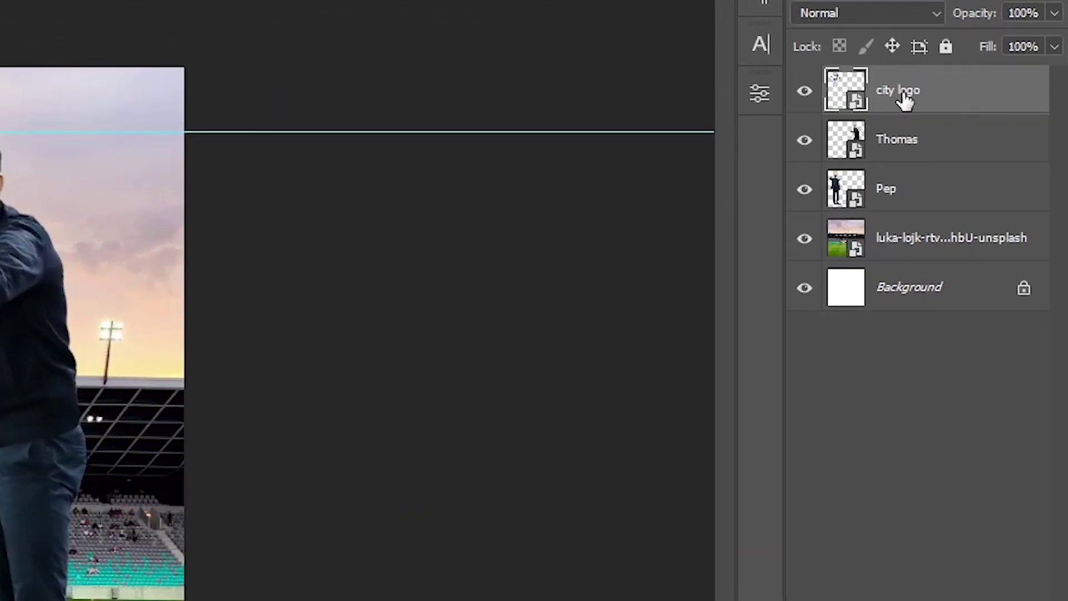
left_click_drag(905, 102, 879, 218)
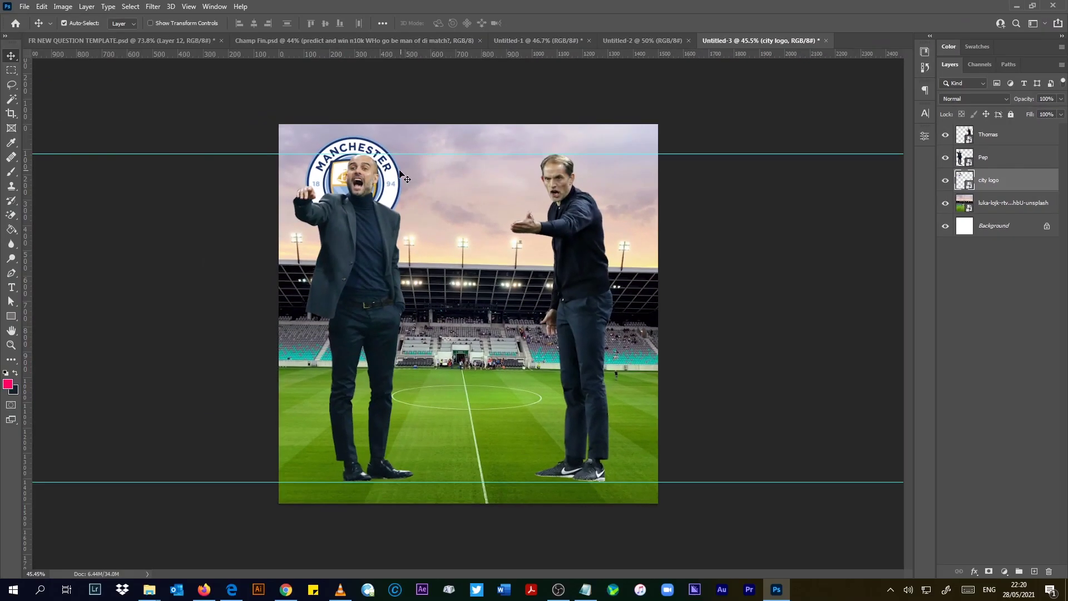
left_click_drag(391, 183, 399, 179)
Step: Place the Chelsea logo from Downloads and shrink it to sit behind Thomas's head
key("alt+Tab")
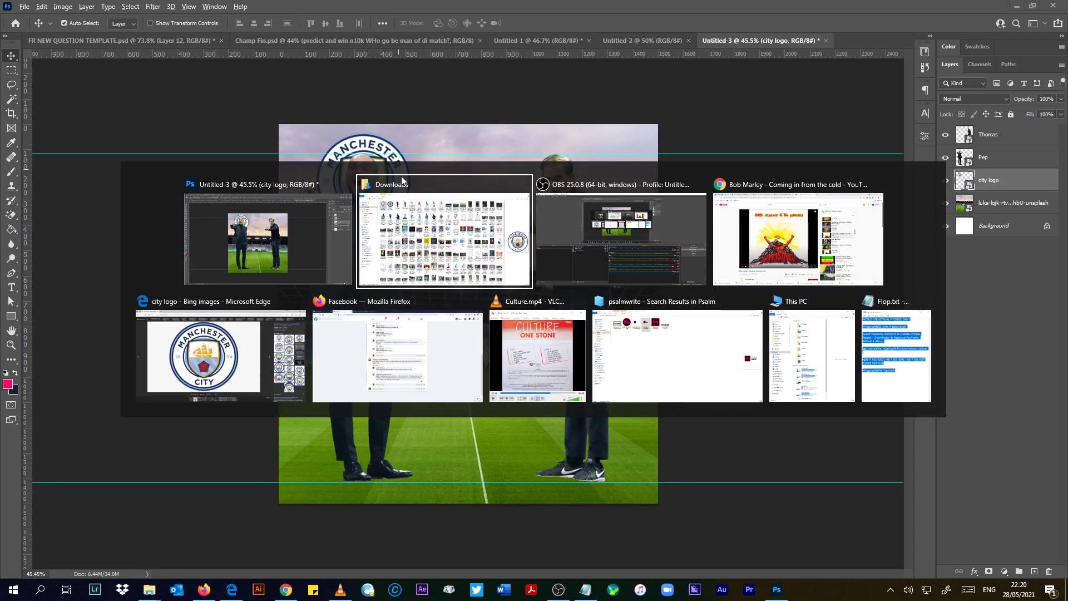
left_click_drag(210, 80, 578, 371)
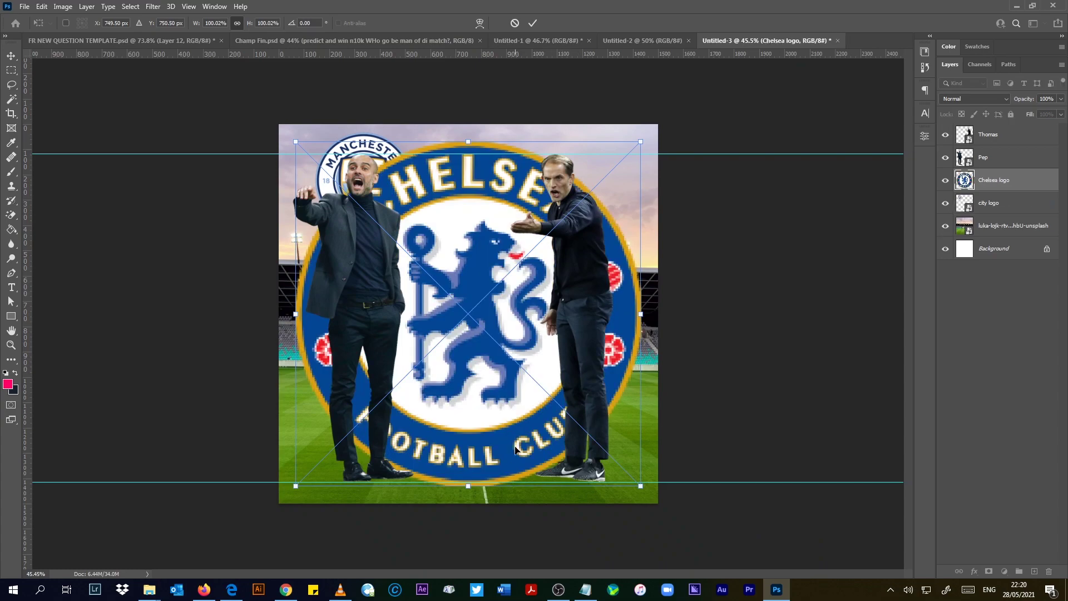
left_click_drag(470, 490, 550, 193)
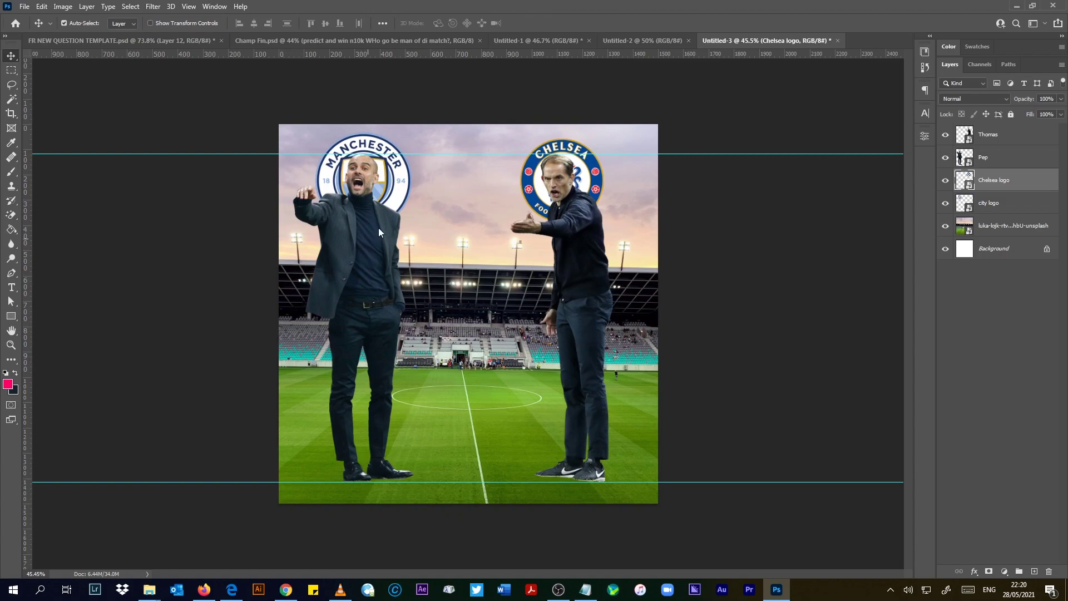
Step: Place the Phil Foden - FootyRenders (1) cutout between the coaches, slightly left of centre with the ball near the lower guide
key("alt+Tab")
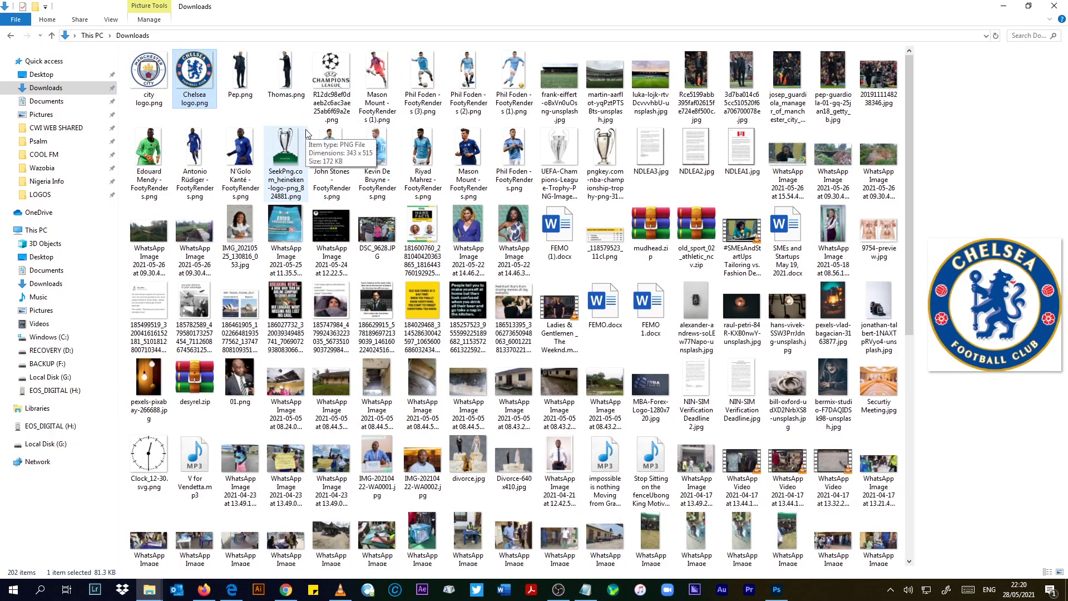
left_click_drag(513, 83, 469, 336)
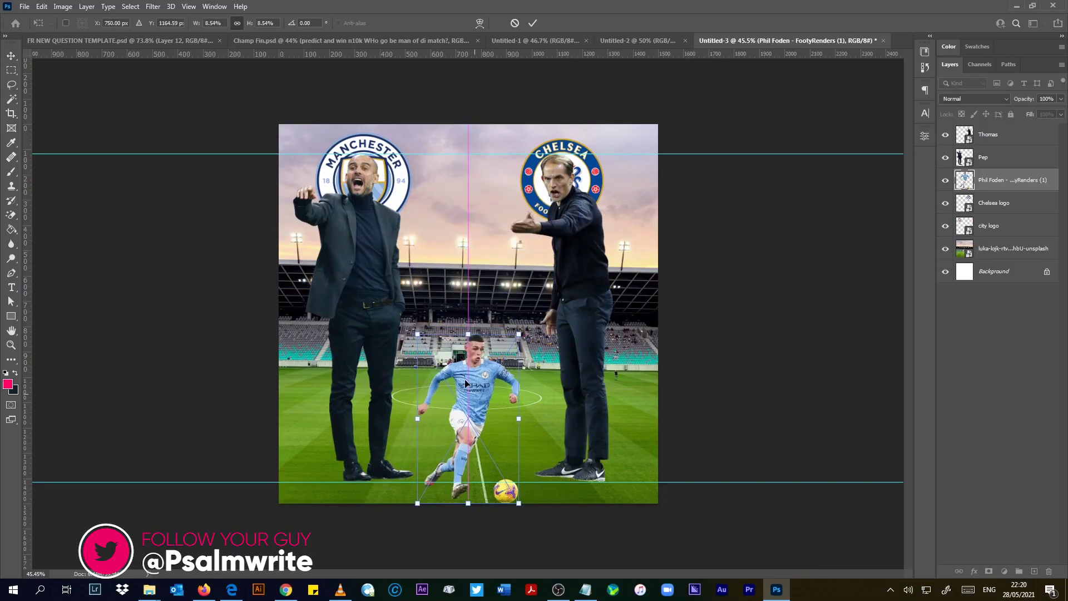
left_click_drag(468, 384, 426, 363)
Step: Scale Pep down and move the figure up so the feet sit above the lower guide
left_click(359, 257)
key("ctrl+t")
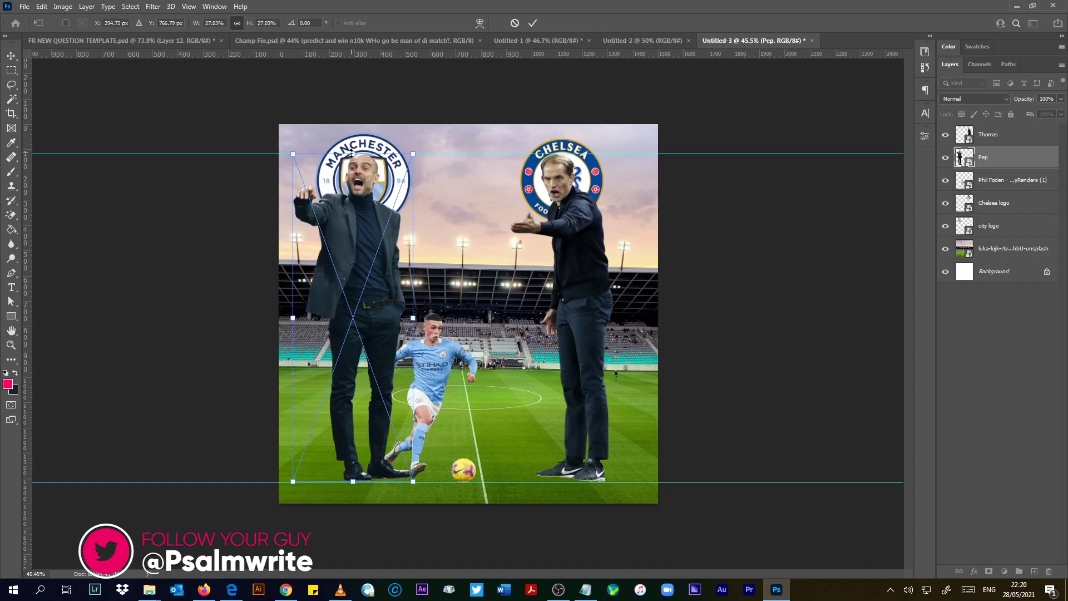
left_click_drag(353, 154, 354, 205)
left_click_drag(368, 297, 364, 260)
Step: Scale Thomas down to about 22.9% and move the figure up to match Pep's height and foot level
left_click(561, 225)
key("ctrl+t")
left_click_drag(562, 154, 560, 207)
left_click_drag(562, 233, 561, 194)
left_click(533, 23)
left_click(149, 589)
left_click(46, 181)
left_click_drag(334, 78, 492, 334)
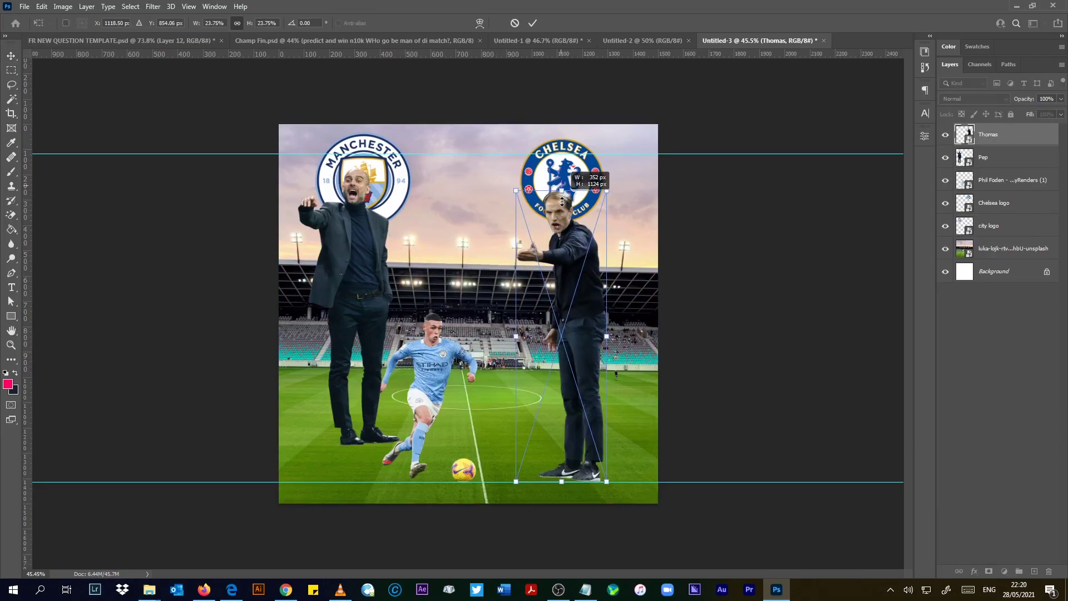
left_click_drag(579, 197, 570, 209)
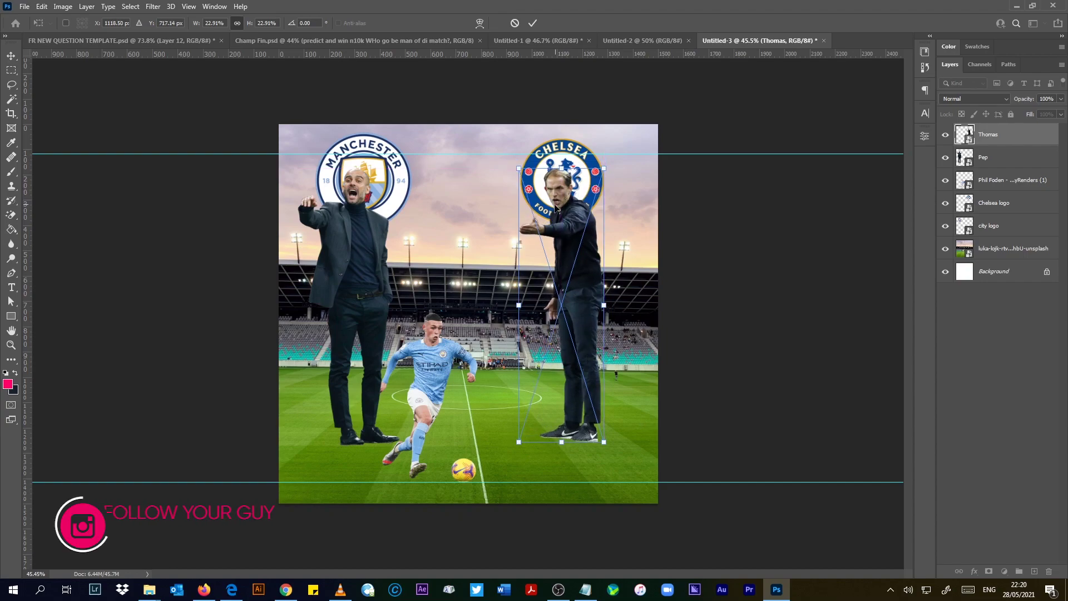
left_click(534, 23)
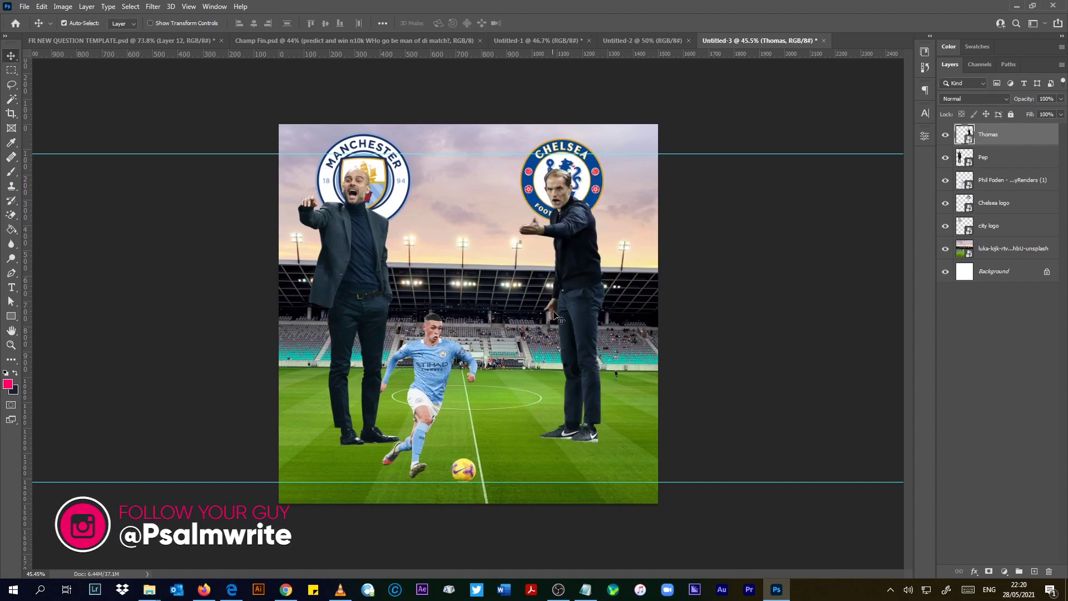
Step: Place the Chelsea player cutout i07ckx1582626474.png from the Nigeria Info folder and flip it horizontally
key("alt+Tab")
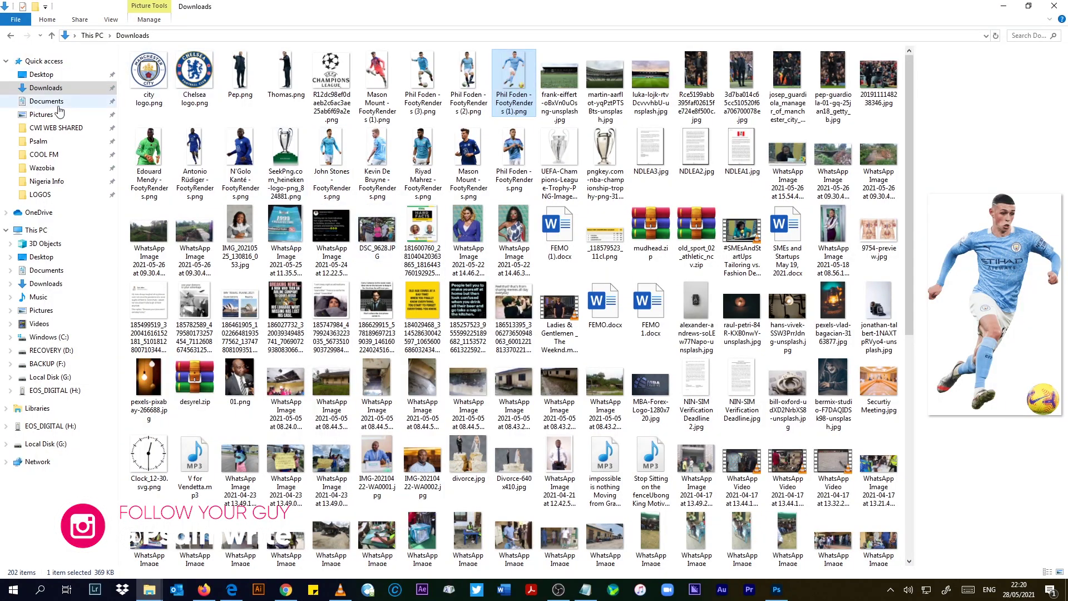
left_click(47, 181)
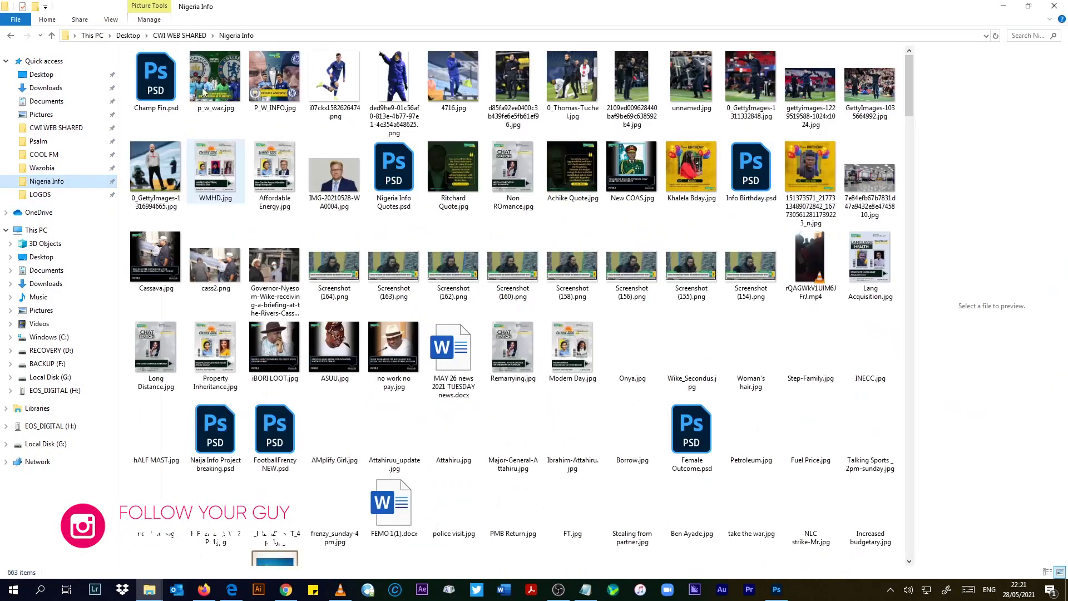
left_click_drag(327, 91, 559, 405)
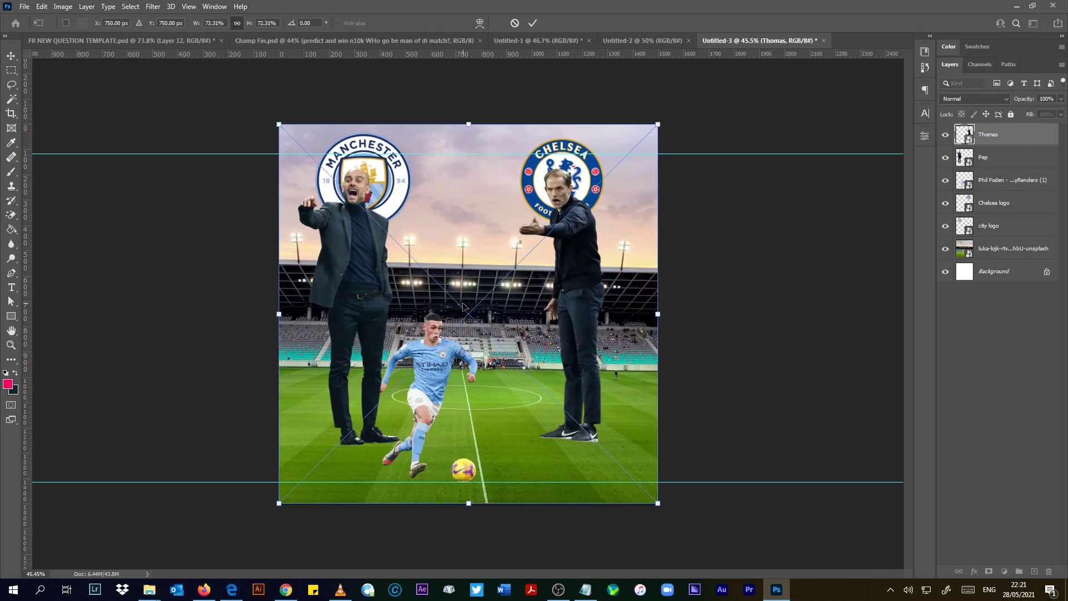
right_click(507, 231)
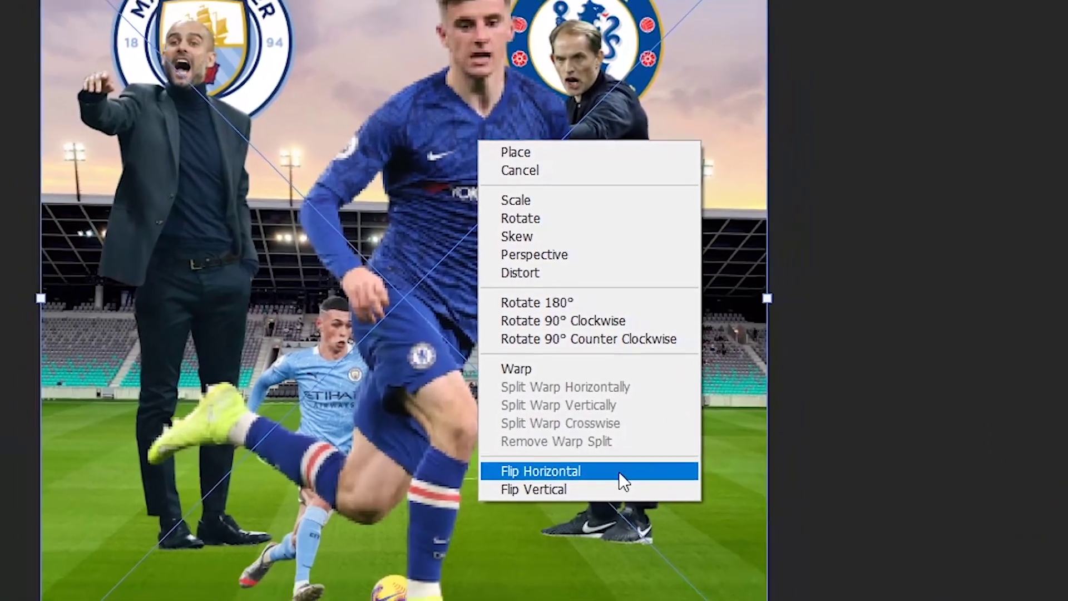
left_click(629, 479)
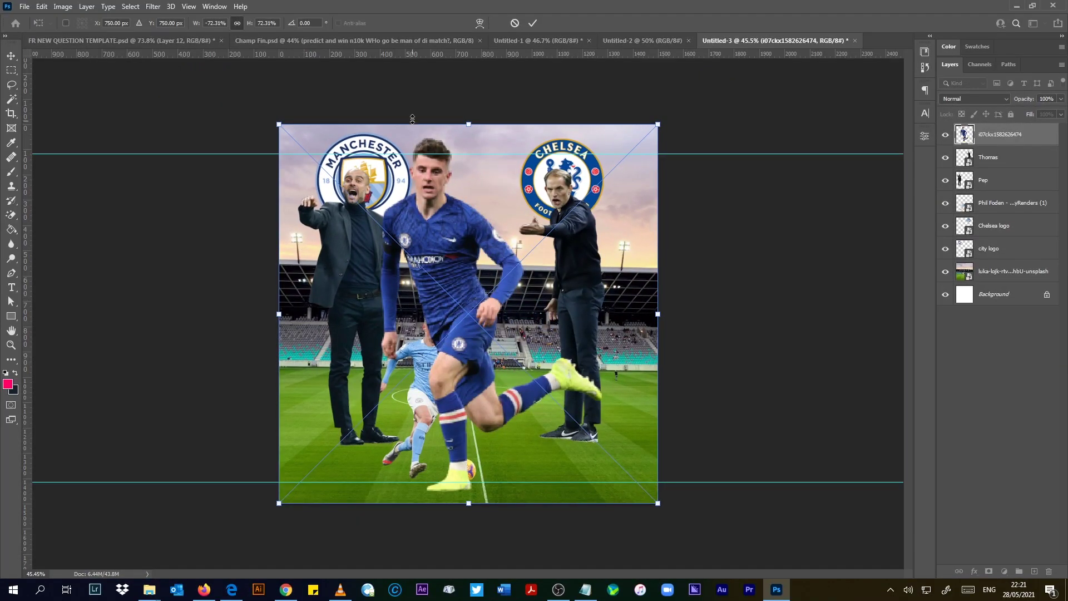
Step: Scale the Chelsea player down and stand him between Foden and Thomas, with his front boot just above the lower guide
left_click_drag(465, 123, 469, 297)
left_click_drag(466, 307, 515, 287)
left_click_drag(488, 348, 512, 350)
key("Return")
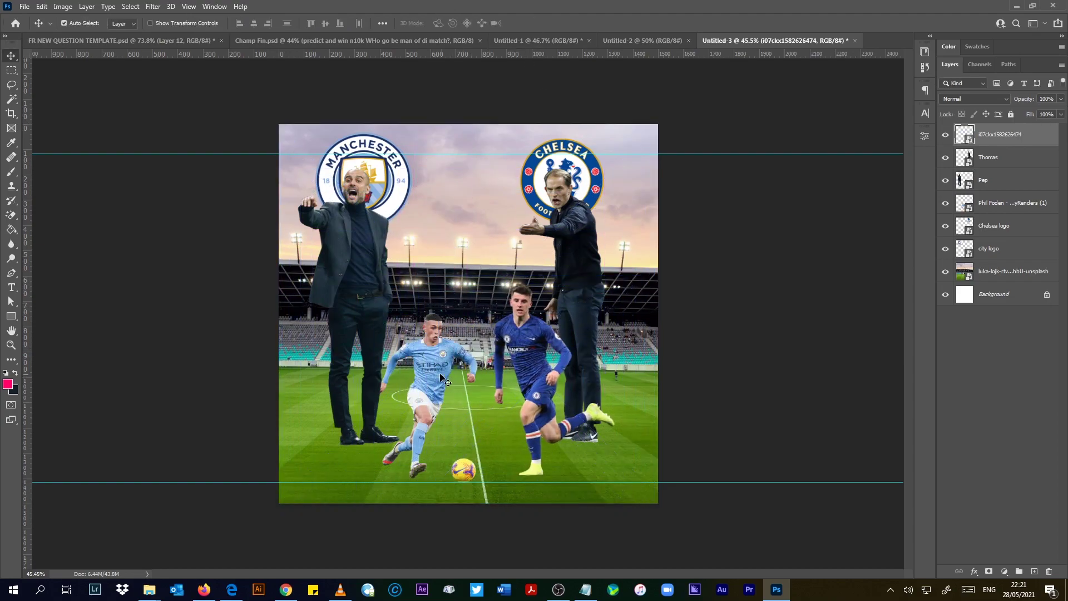
Step: Enlarge the Phil Foden cutout until its head is level with the Chelsea player's
left_click(439, 344)
key("ctrl+t")
mouse_move(423, 313)
left_mouse_down()
mouse_move(421, 285)
mouse_move(423, 331)
left_mouse_up()
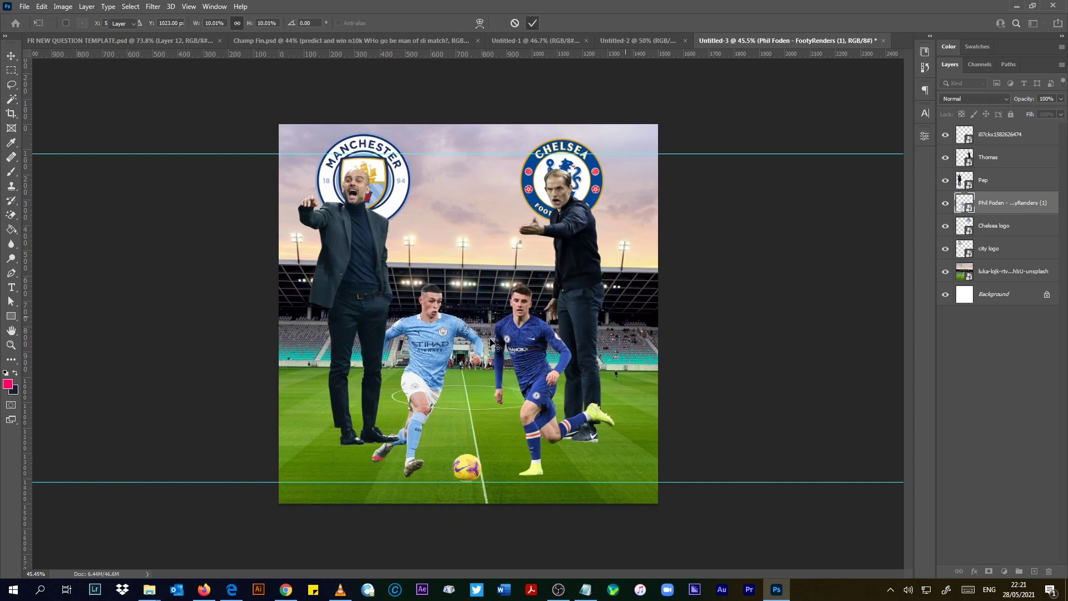
Step: Add a new layer above the city logo layer and set the foreground colour to black (000000)
left_click(996, 249)
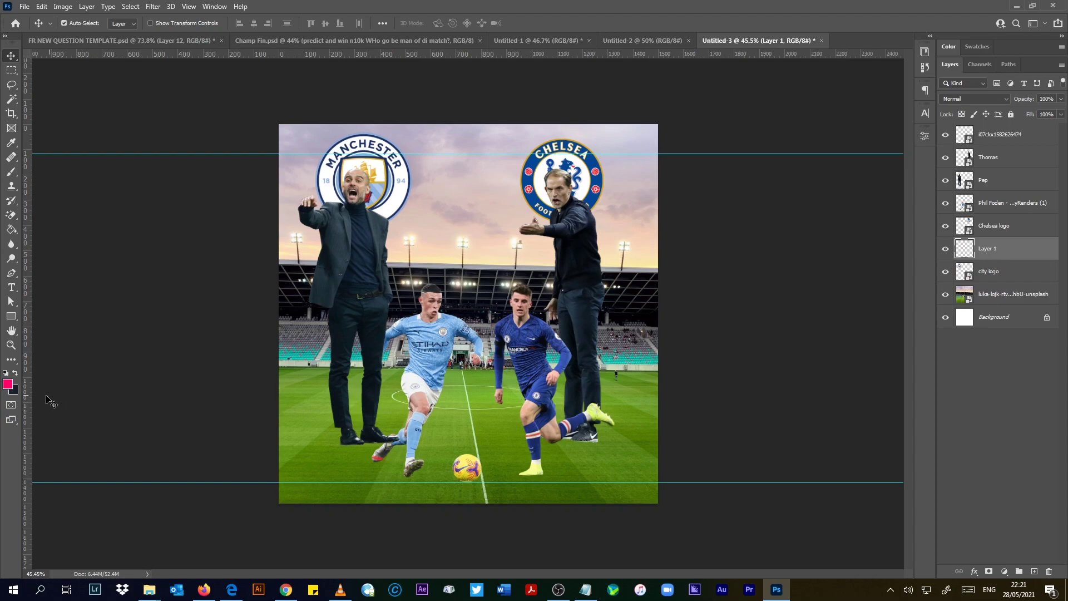
left_click(7, 384)
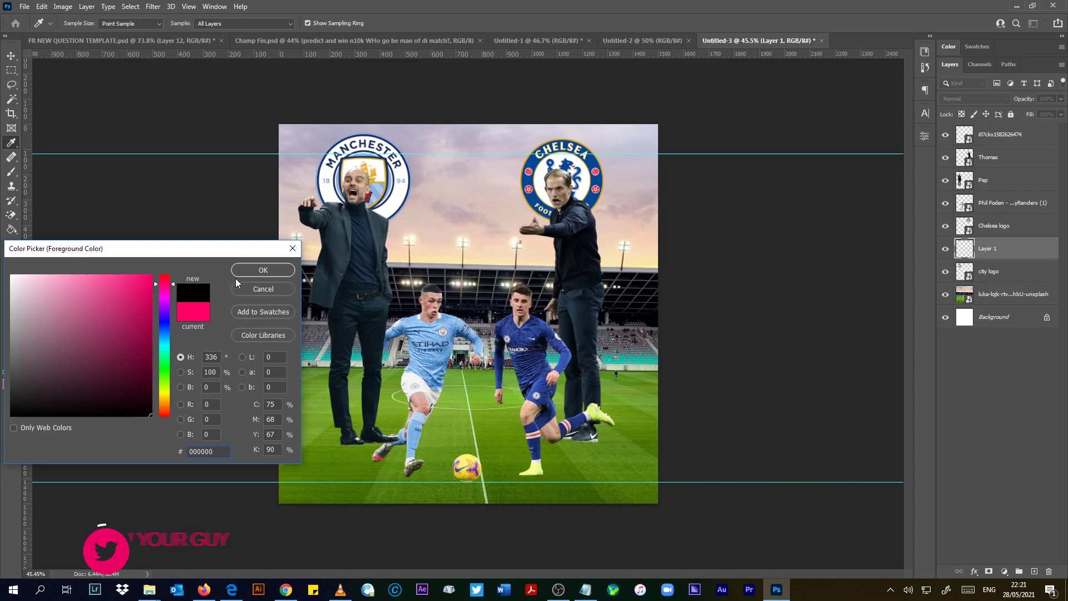
left_click(248, 269)
key("e")
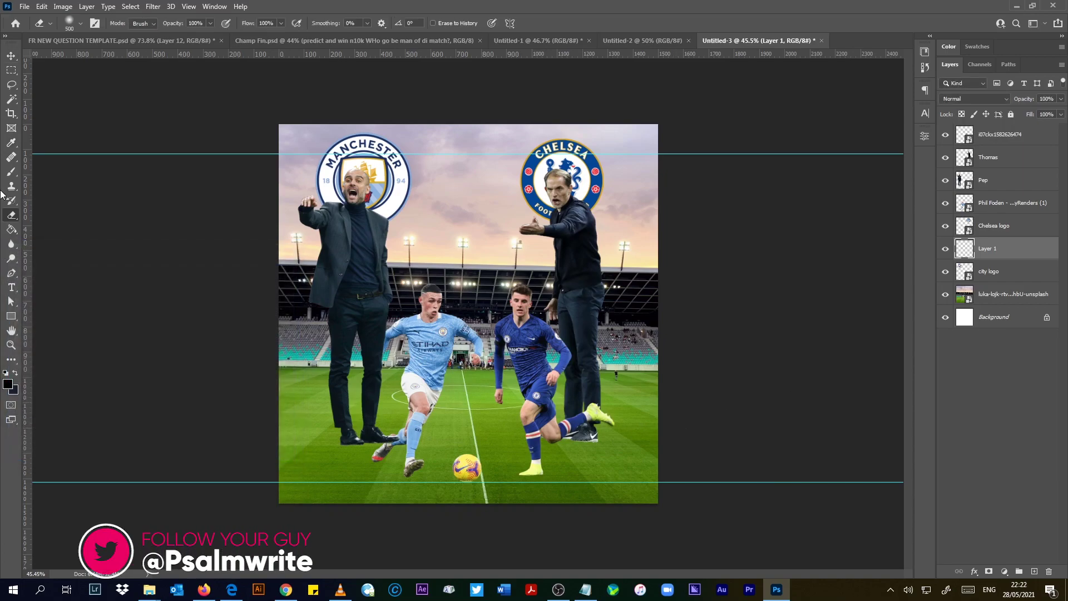
Step: Paint one soft black spot below Pep's feet with a 400 px brush at 0% hardness
right_click(363, 434)
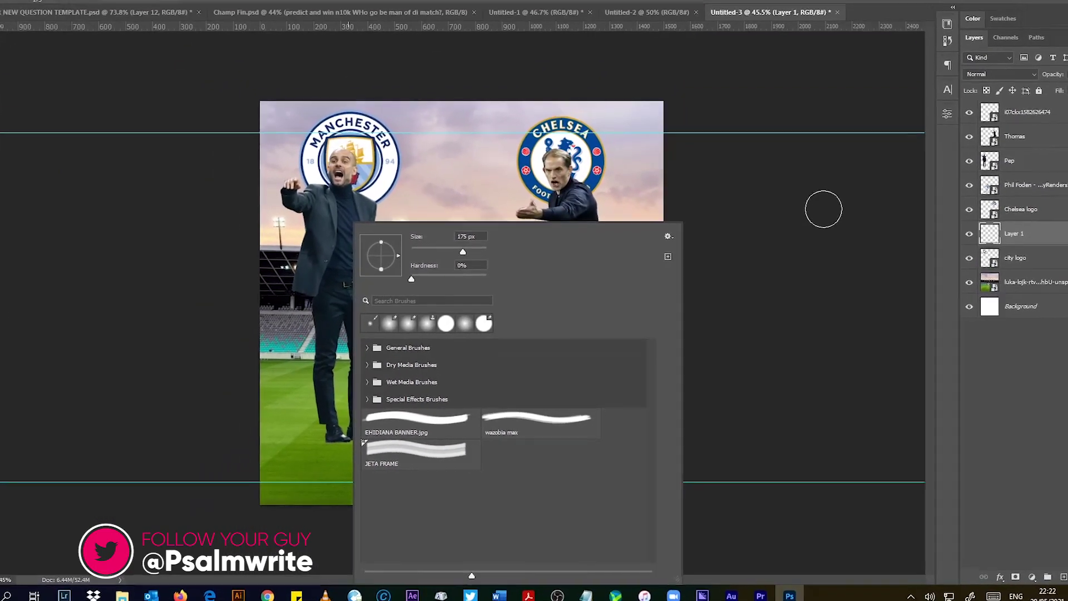
left_click(824, 210)
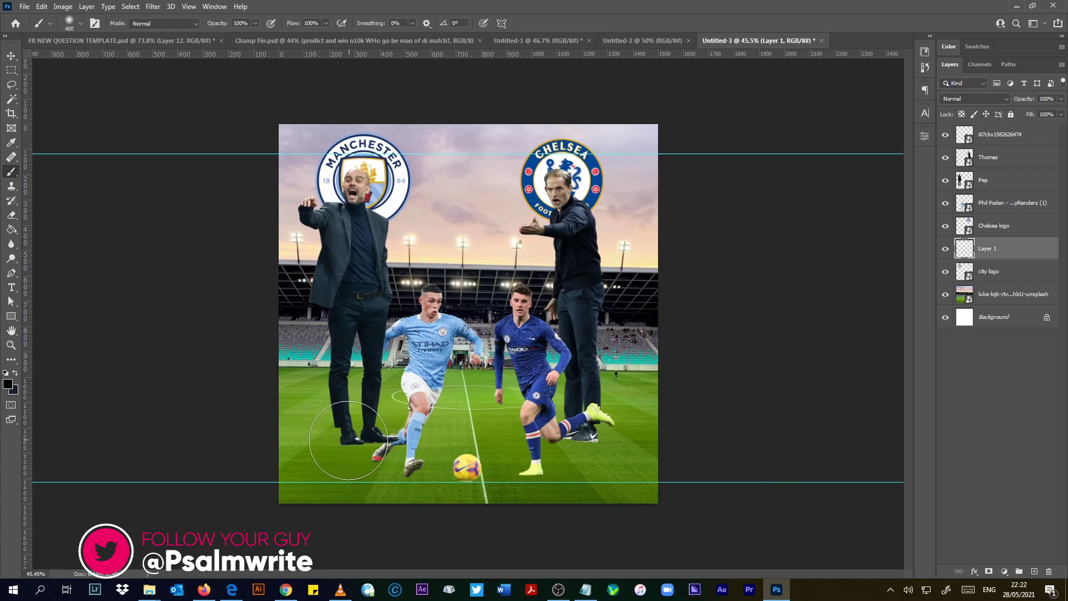
left_click(347, 445)
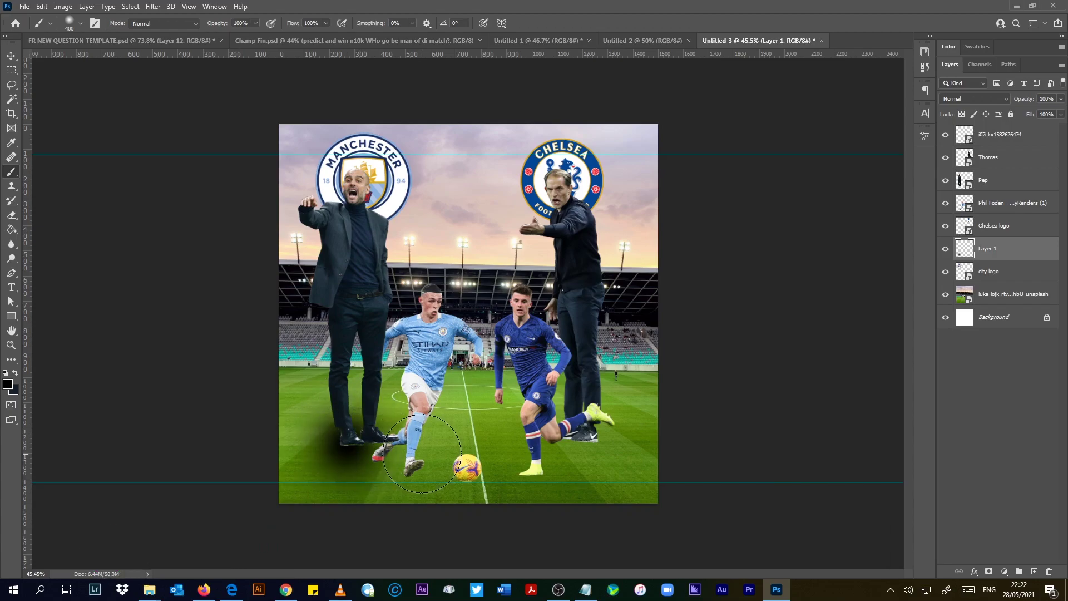
Step: Scale the black spot vertically into a thin, flat ground shadow and place it on the grass below Pep's feet
key("ctrl+t")
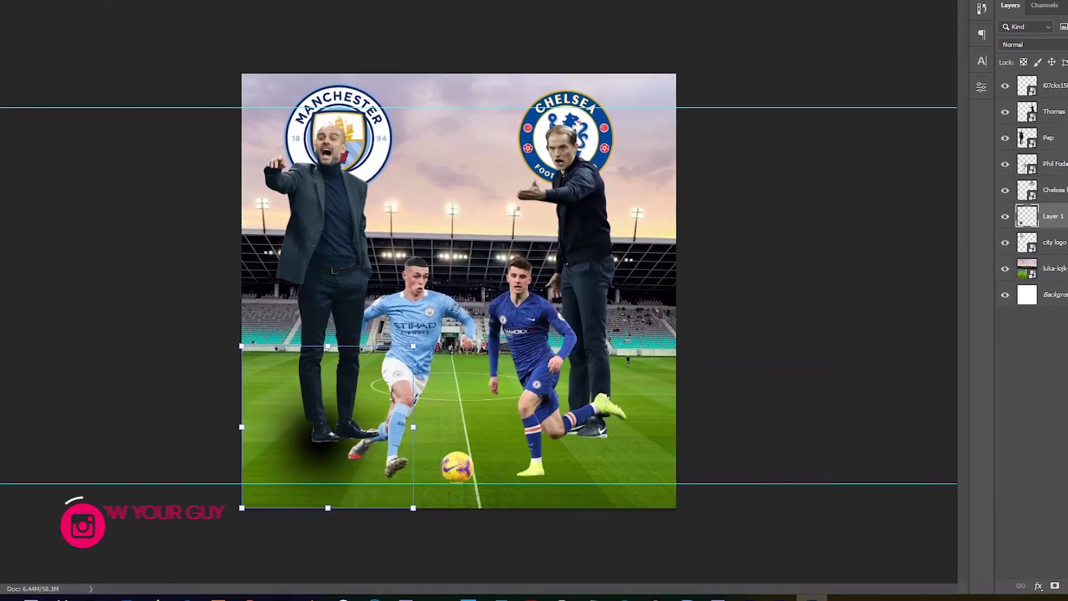
key("Return")
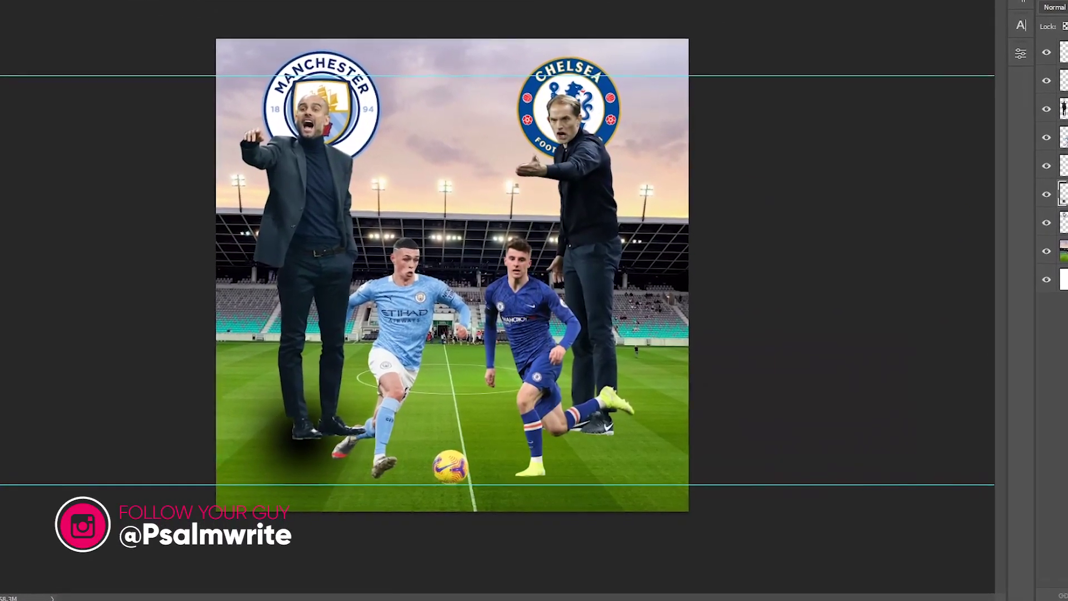
left_click(0, 0)
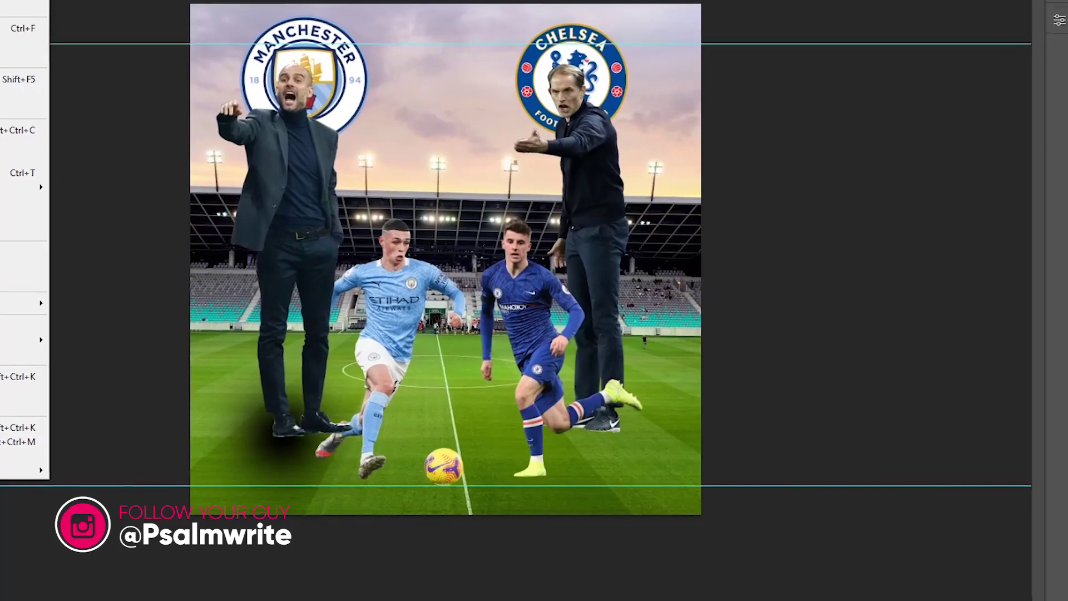
mouse_move(38, 199)
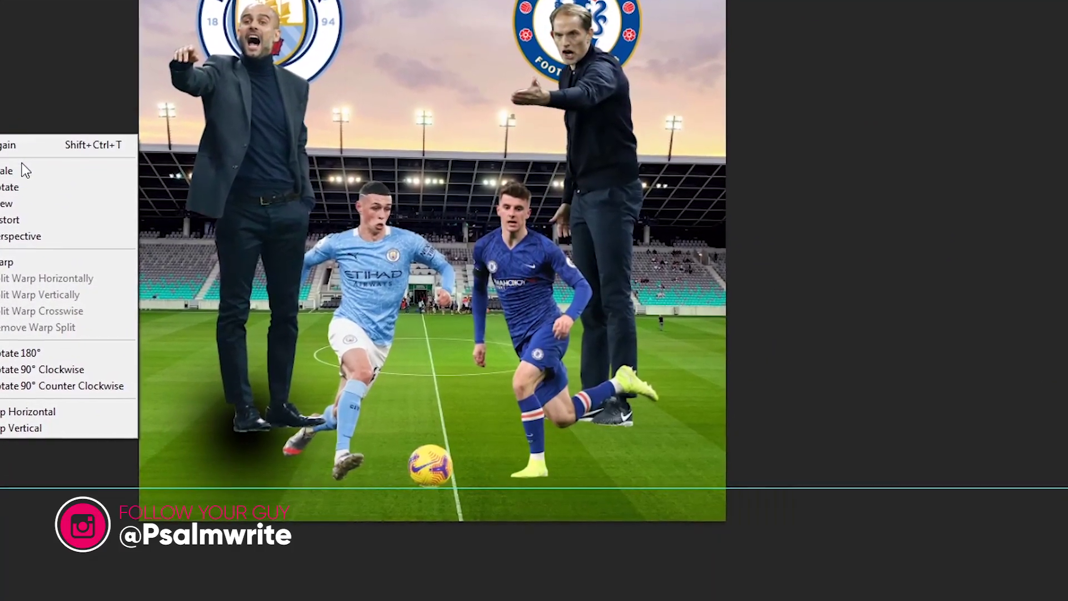
left_click(20, 180)
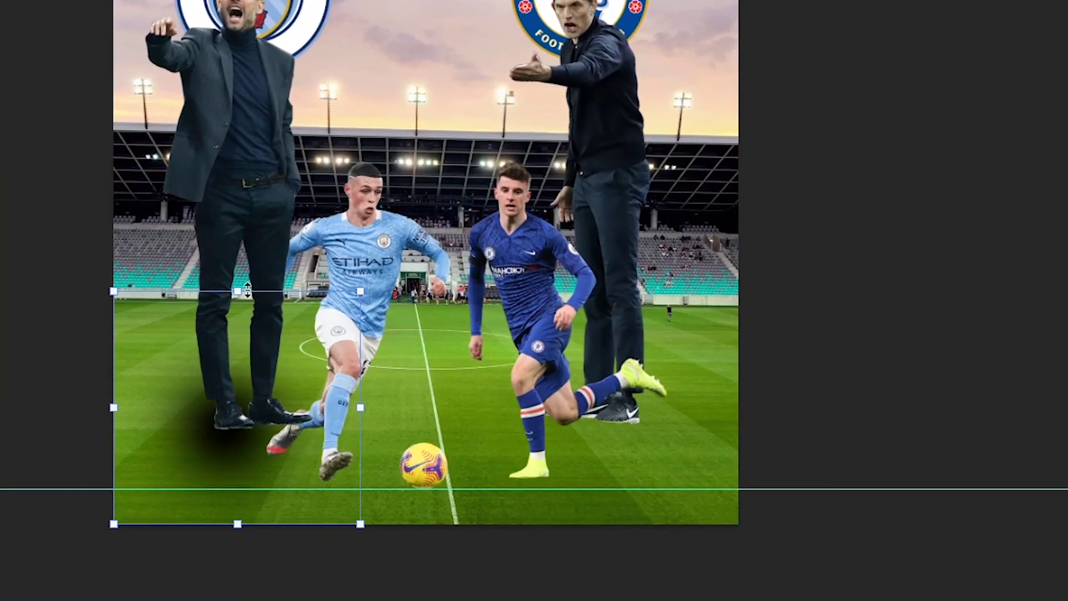
left_click_drag(247, 299, 305, 449)
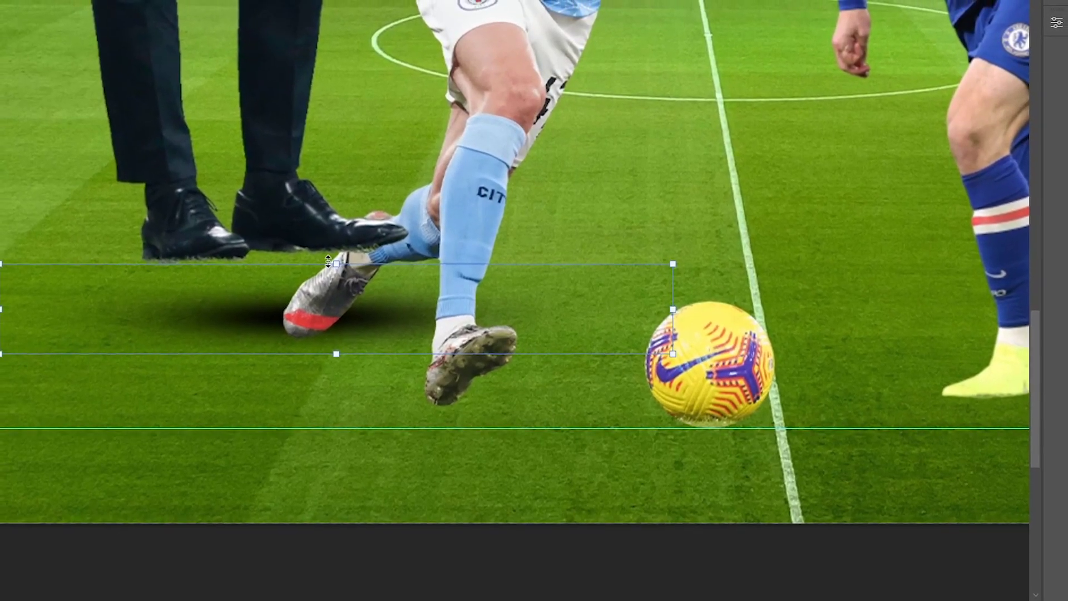
left_click_drag(331, 276, 354, 313)
mouse_move(387, 350)
left_mouse_down()
mouse_move(369, 354)
mouse_move(382, 359)
left_mouse_up()
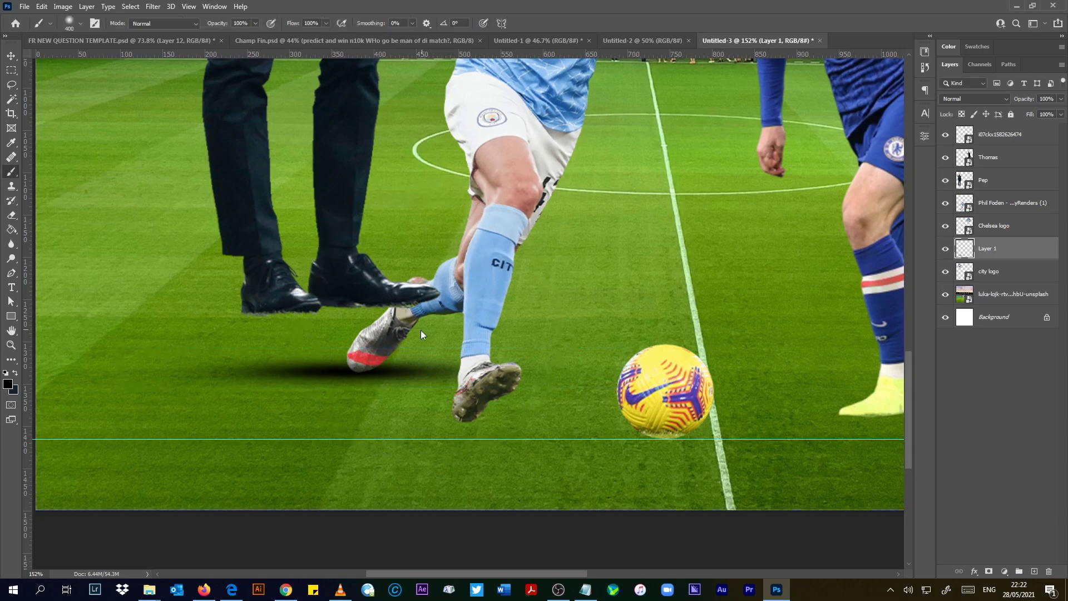
scroll(421, 329, "down", 6)
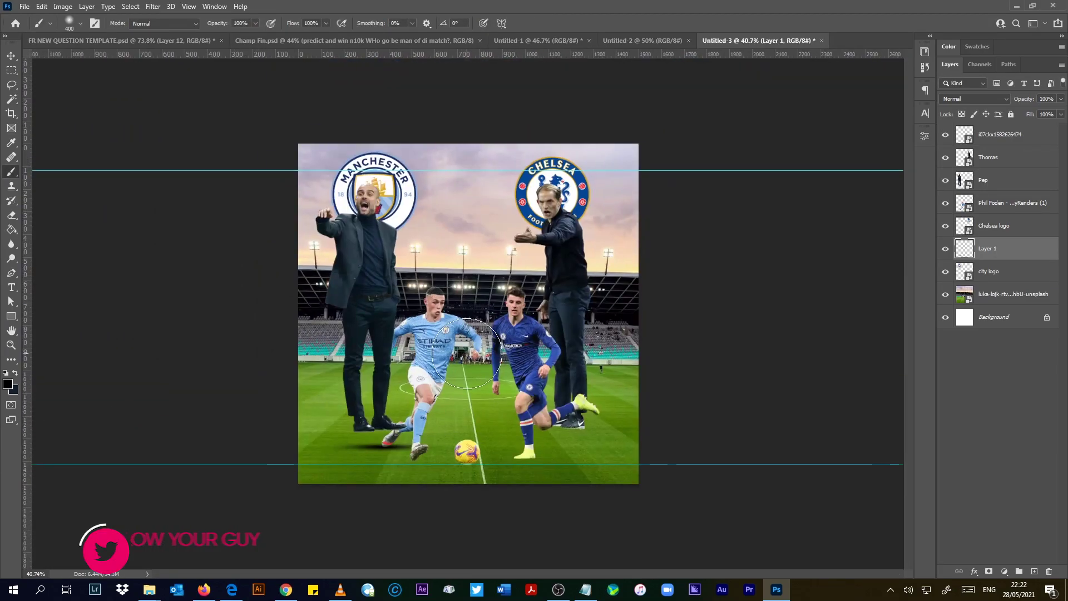
Step: Narrow the shadow to about 78% of its width and centre it under Foden's rear boot
key("ctrl+t")
key("ctrl+plus")
scroll(384, 449, "up", 12)
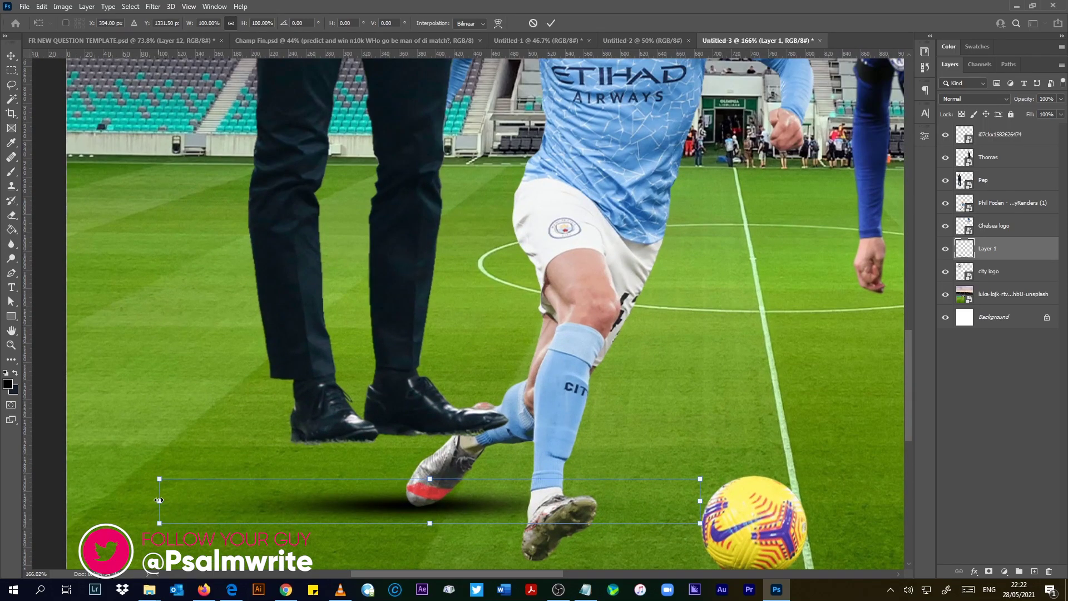
left_click_drag(159, 500, 277, 499)
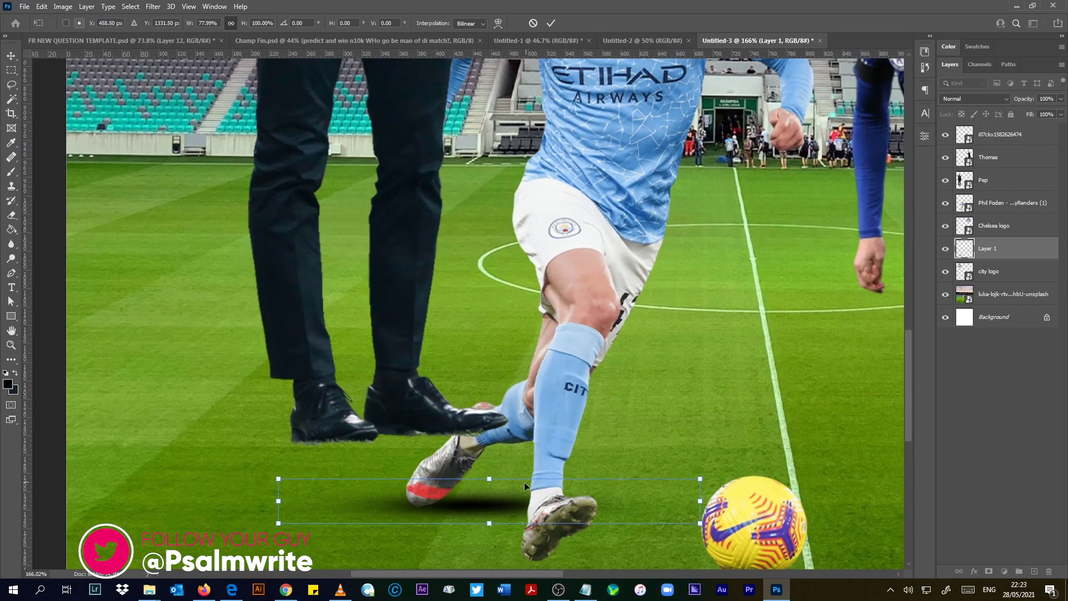
left_click_drag(485, 503, 428, 503)
key("Return")
key("b")
Step: Move the Foden cutout slightly right, closer to the Chelsea player
scroll(425, 456, "down", 14)
key("v")
left_click(435, 372)
left_click(405, 409)
left_click(393, 427)
left_click_drag(379, 444, 395, 444)
Step: Duplicate the shadow under the Chelsea player's front boot, Foden's front boot and Pep's feet
scroll(396, 445, "up", 3)
left_click_drag(1029, 256, 1034, 571)
left_click_drag(371, 487, 551, 505)
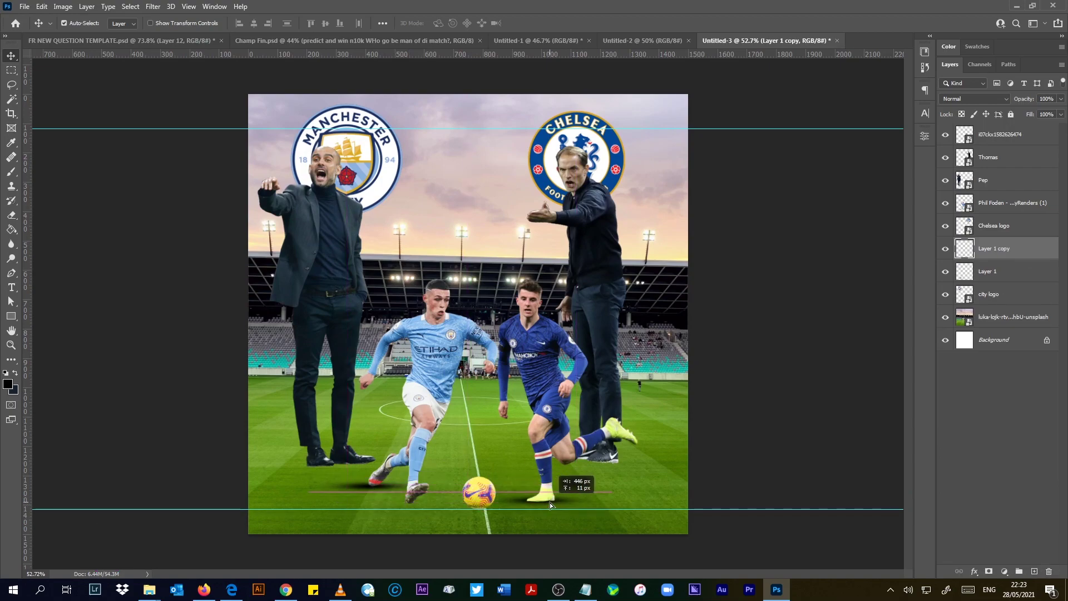
left_click_drag(367, 486, 403, 505)
left_click_drag(399, 505, 321, 466)
Step: Rasterize the Pep layer for erasing and reduce the Eraser to a small brush size
scroll(304, 458, "up", 10)
left_click(302, 454)
key("e")
left_click(280, 452)
key("Return")
key("bracketleft")
key("bracketleft")
key("bracketleft")
key("bracketleft")
key("bracketleft")
key("bracketleft")
key("bracketleft")
key("bracketleft")
key("bracketleft")
key("bracketleft")
key("bracketleft")
key("bracketleft")
key("bracketleft")
Step: Nudge the shadow up against Pep's shoe and erase the leftover edge beneath his shoes
key("v")
left_click_drag(296, 480, 295, 469)
left_click(312, 452)
key("e")
left_click_drag(410, 468, 368, 465)
Step: Duplicate the shadow under Pep's other foot and under Thomas's feet
key("v")
key("v")
left_click_drag(266, 471, 381, 464)
key("ctrl+0")
left_click_drag(569, 513, 629, 472)
Step: Rasterize the Thomas layer and erase the leftover edge beneath his shoes
scroll(621, 479, "up", 17)
left_click(589, 411)
key("e")
left_click(562, 436)
key("Return")
left_click_drag(564, 475, 637, 474)
scroll(515, 483, "down", 5)
mouse_move(529, 477)
left_mouse_down()
mouse_move(503, 469)
mouse_move(529, 480)
left_mouse_up()
key("v")
scroll(526, 481, "down", 15)
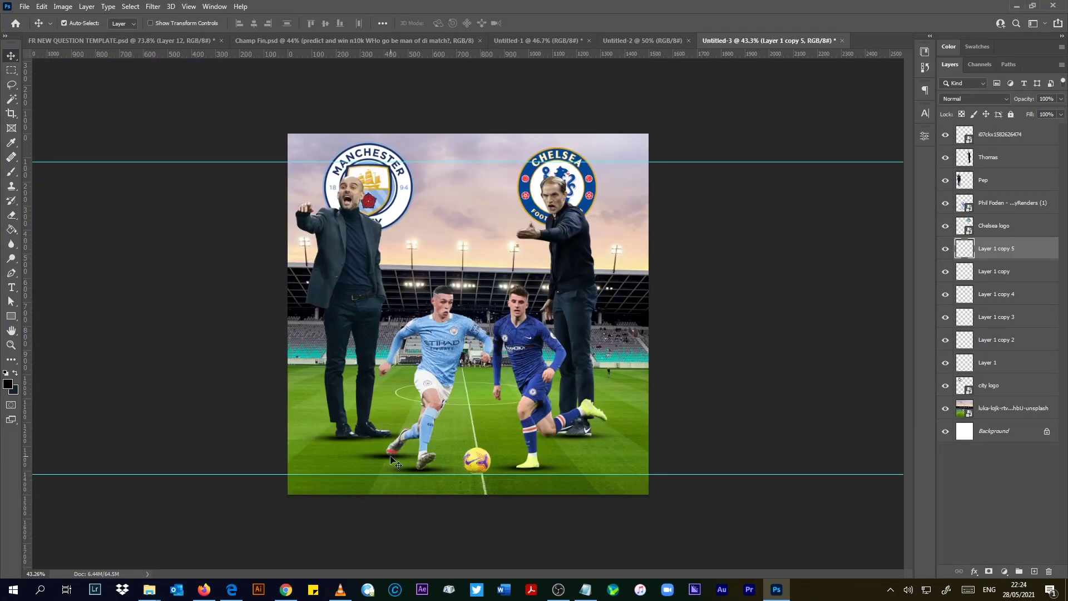
Step: Group all the shadow layers, from Layer 1 through Layer 1 copy 5
left_click(388, 460)
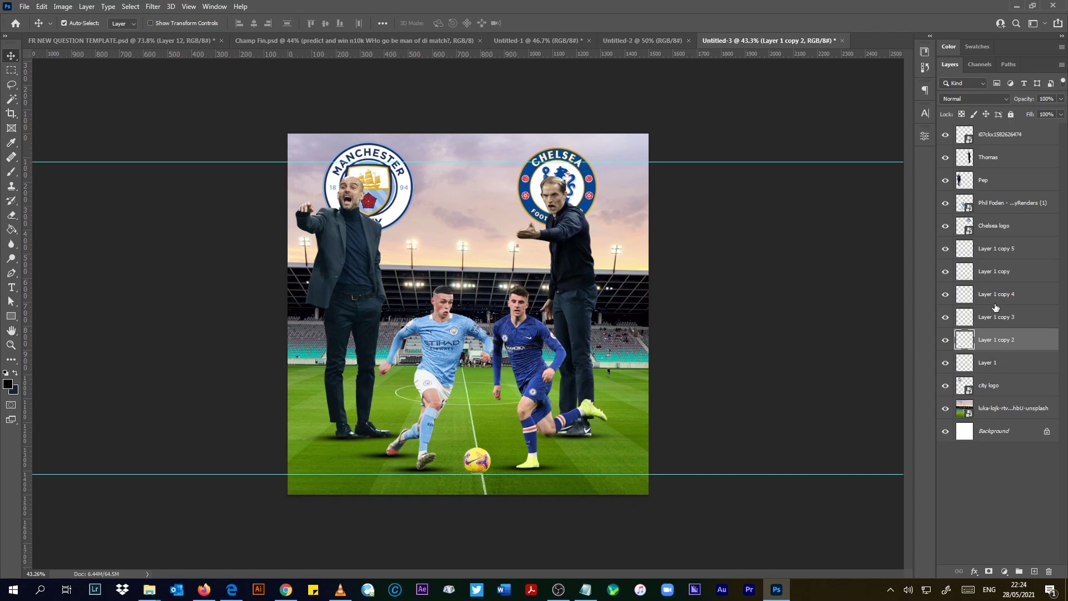
left_click(990, 363, "shift")
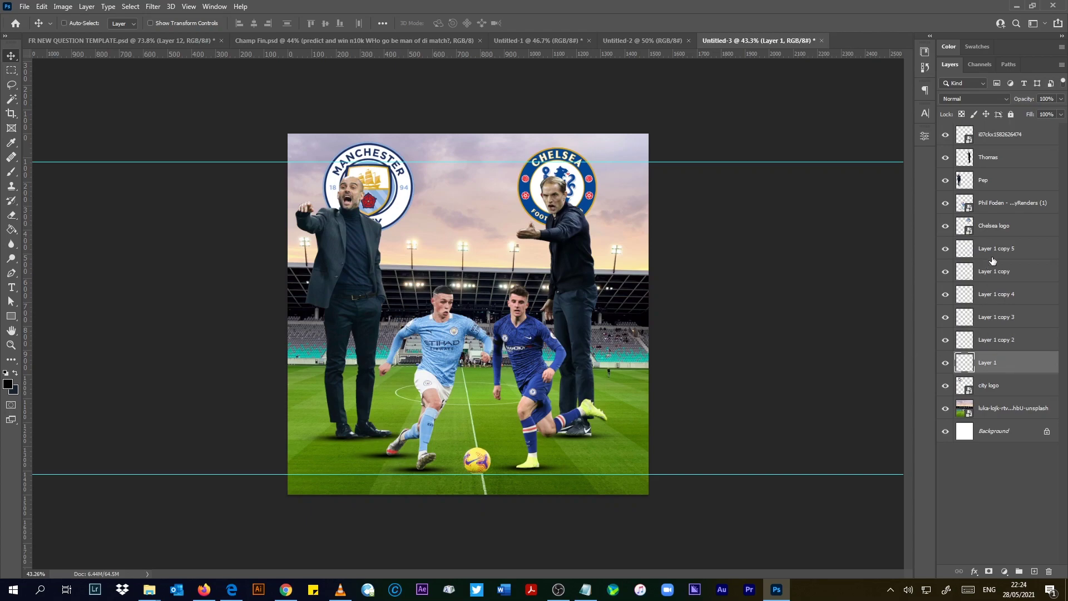
left_click(993, 260, "shift")
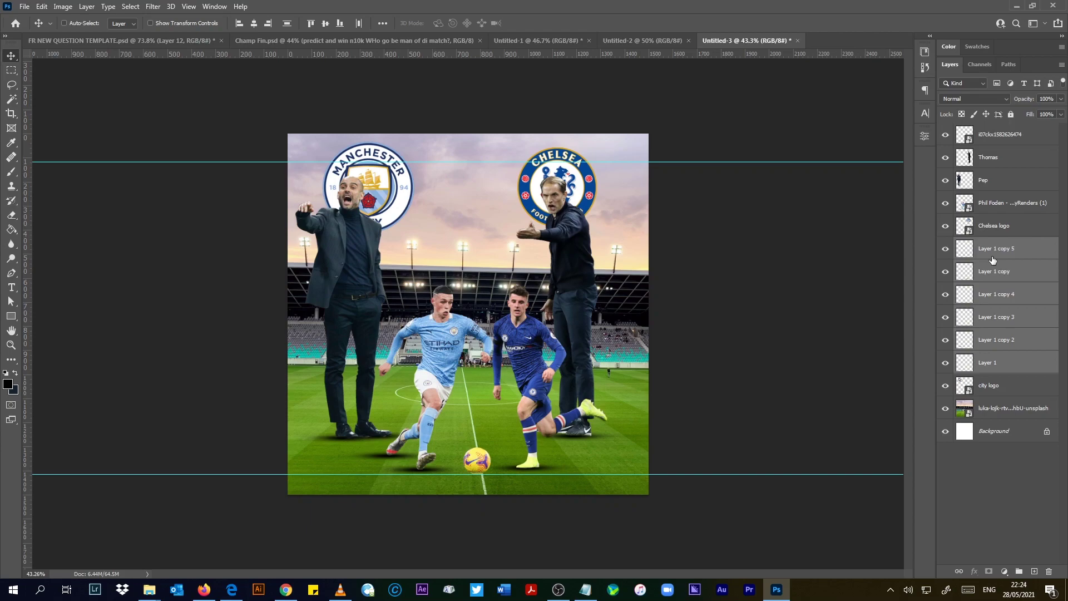
right_click(995, 255)
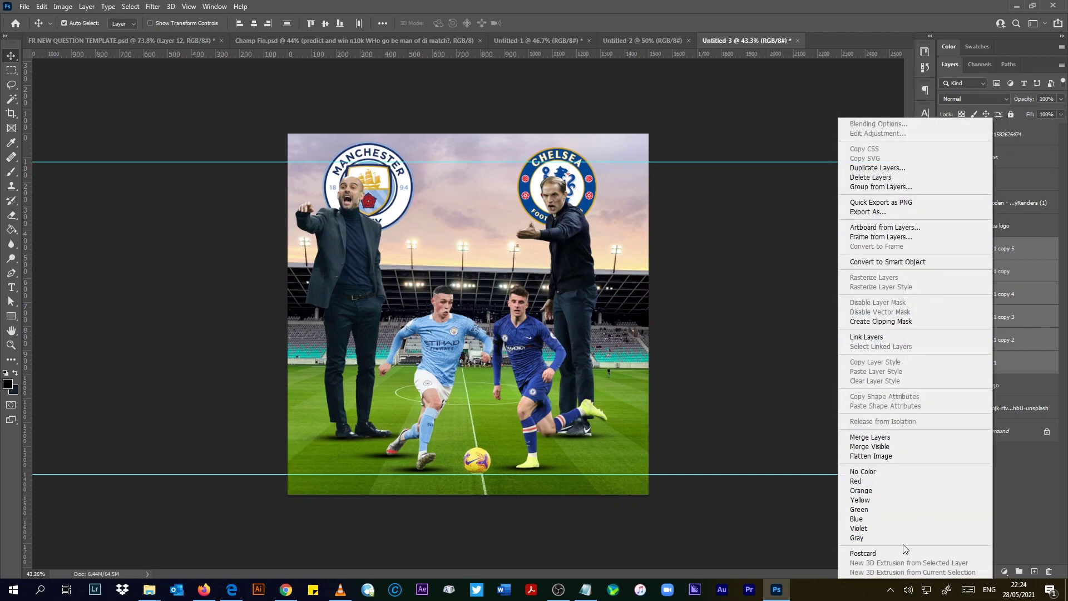
left_click(1007, 248)
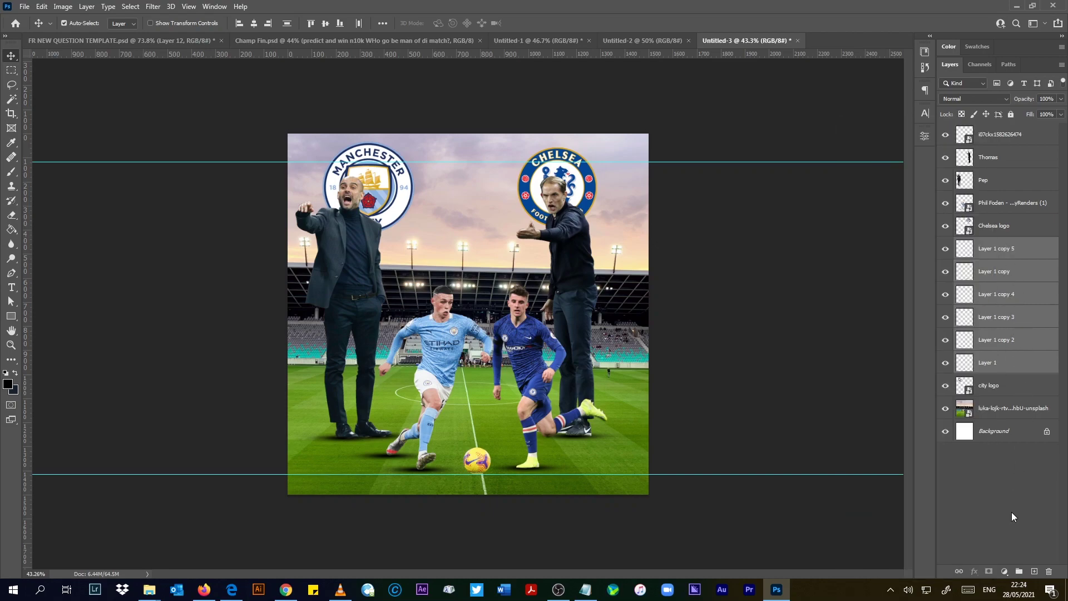
left_click(1020, 572)
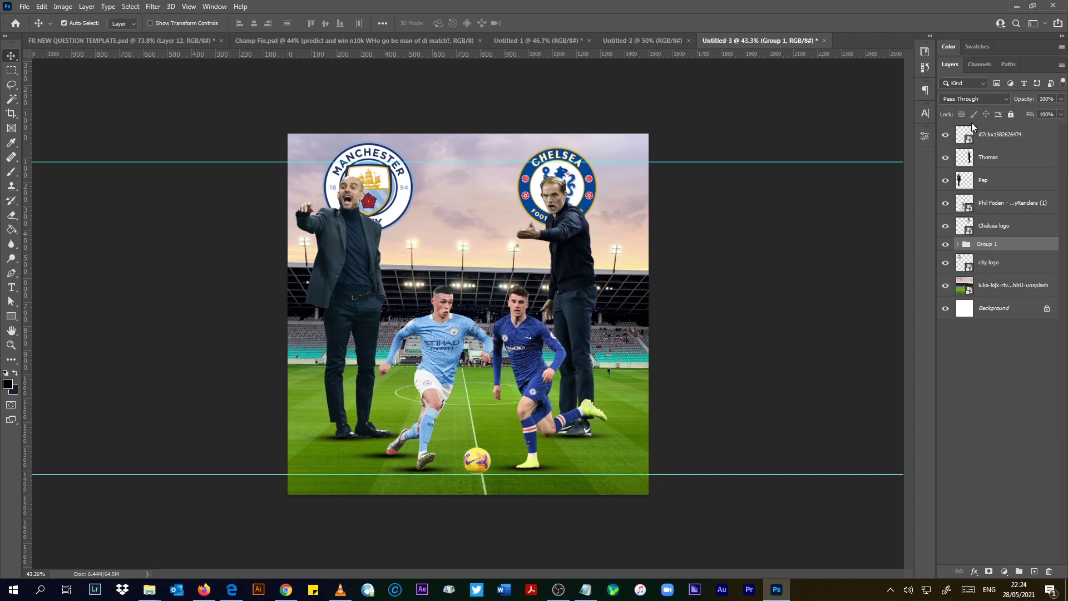
Step: Set the shadow group's blend mode to Normal and lower its opacity to about 63%
left_click(975, 100)
left_click(965, 113)
left_click(968, 100)
left_click(967, 109)
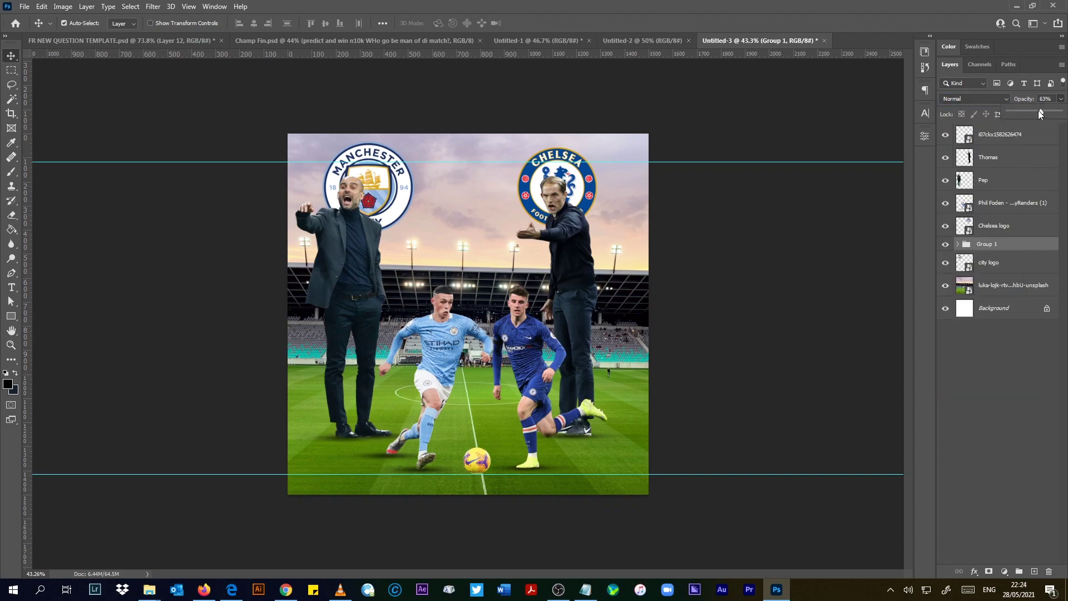
Step: Move the Manchester City logo slightly left and down, and shift the Chelsea logo slightly down
left_click_drag(389, 195, 375, 204)
left_click_drag(578, 179, 580, 187)
key("ctrl+t")
left_click(519, 26)
Step: Scale the Manchester City logo down slightly to match the size and height of the Chelsea logo
left_click(389, 196)
key("ctrl+t")
left_click_drag(400, 240, 393, 232)
left_click_drag(381, 195, 379, 195)
left_click(533, 23)
Step: Place the UEFA Champions League logo from Downloads and shrink it to fit between the two club logos
key("alt+Tab")
left_click(45, 88)
left_click_drag(331, 77, 462, 206)
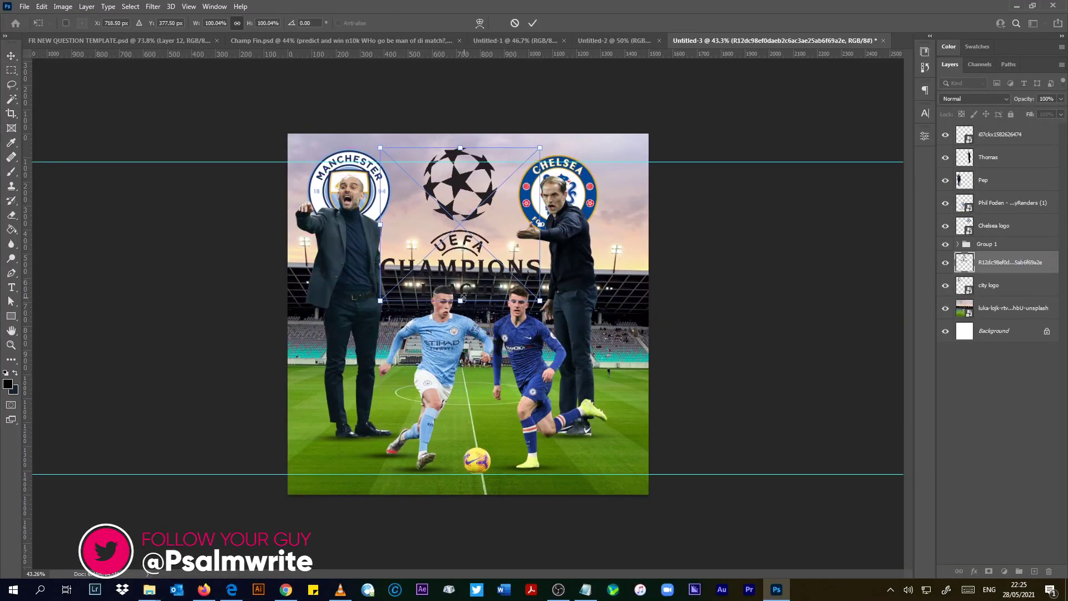
key("Return")
Step: Shift Thomas, the Chelsea logo and Thomas's foot shadow to the right
left_click_drag(580, 289, 602, 290)
left_click_drag(544, 198, 563, 198)
left_click_drag(575, 437, 596, 441)
Step: Position a vertical guide through the ball and centre the Champions League logo on it
left_click_drag(475, 276, 482, 276)
left_click_drag(464, 181, 478, 181)
Step: Move Pep slightly right and bring the Phil Foden layer in front of Pep
left_click_drag(360, 257, 370, 257)
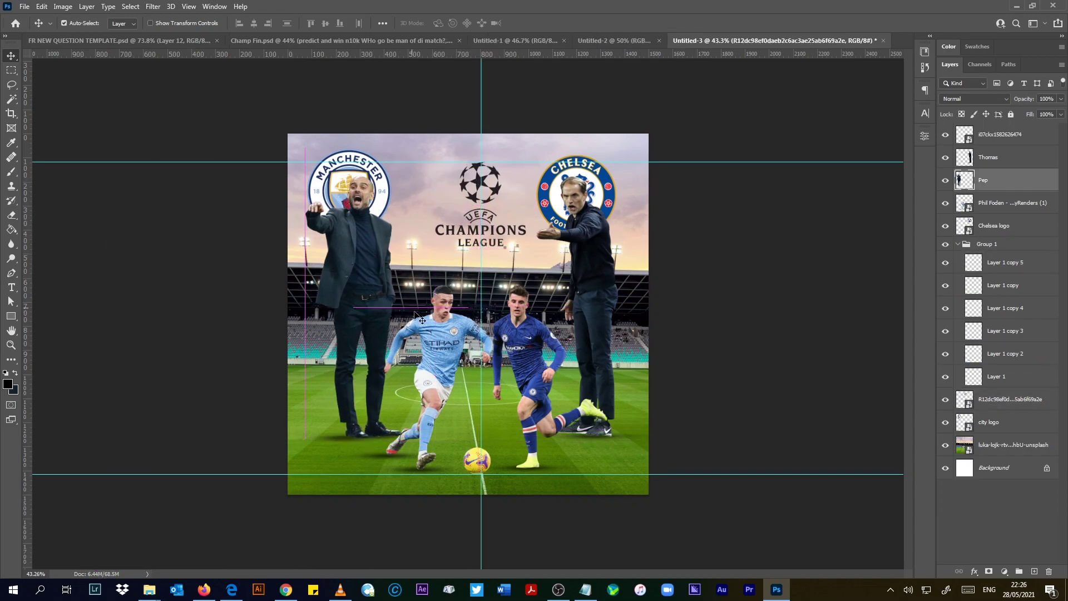
left_click(439, 335)
key("ctrl+bracketright")
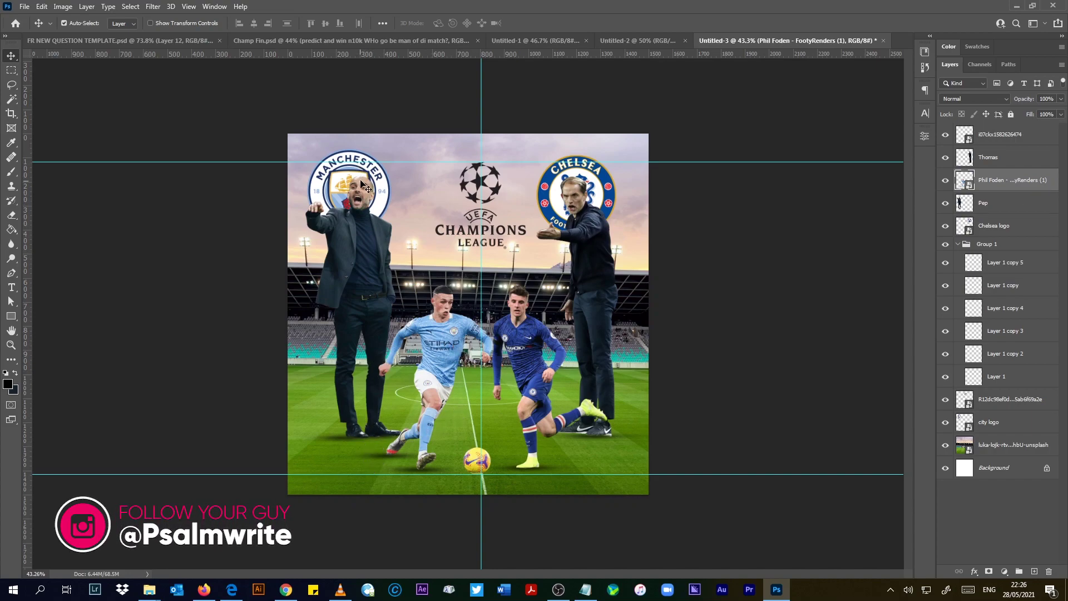
Step: Shift the Manchester City logo slightly right behind Pep and add a blank layer directly above the Thomas layer
left_click_drag(356, 170, 367, 169)
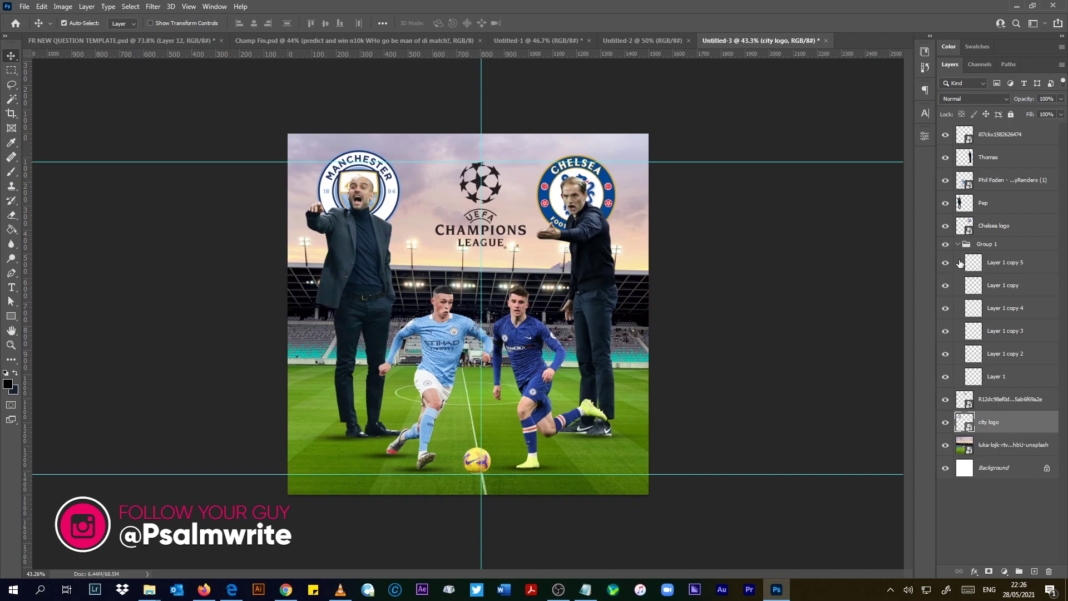
left_click(957, 244)
left_click(1008, 161)
left_click(1039, 571)
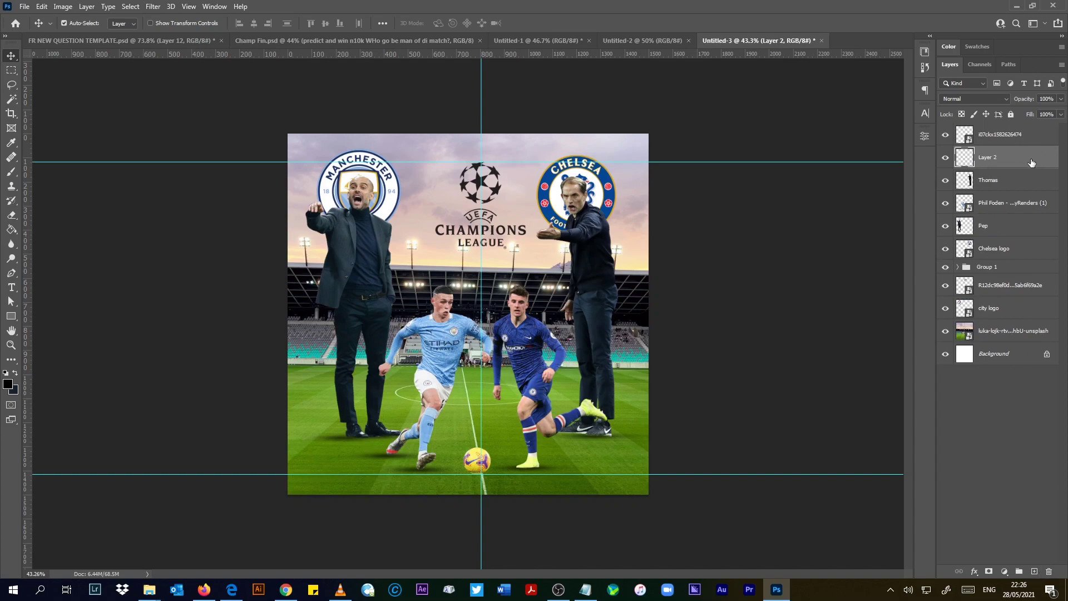
Step: Sample light blue 8ab1dc from the Manchester City logo and draw a gradient fading from the canvas's left edge past Pep toward the centre
left_click(10, 317)
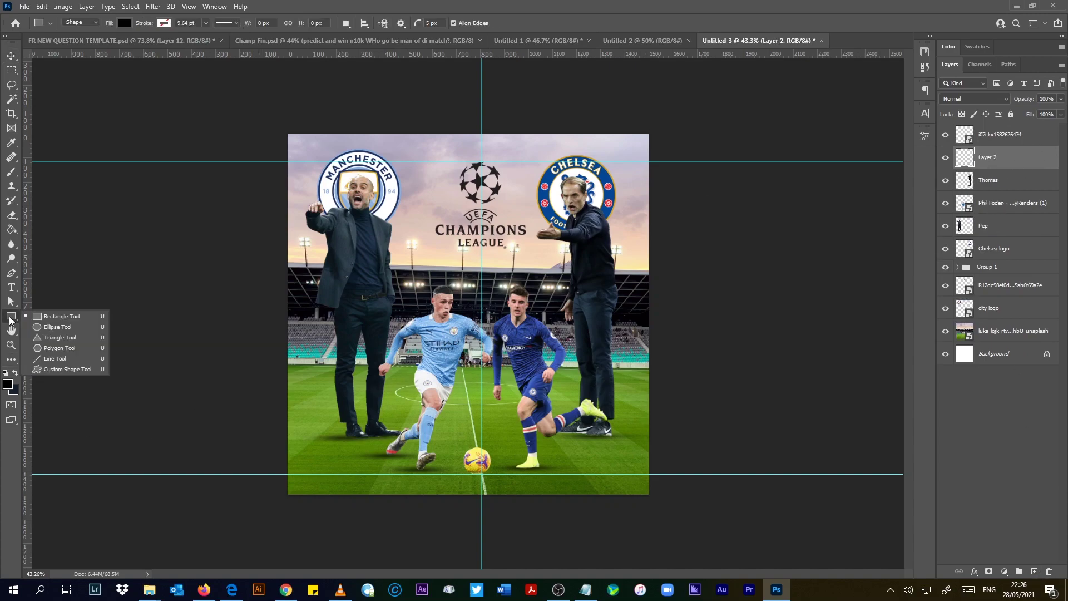
left_click(7, 320)
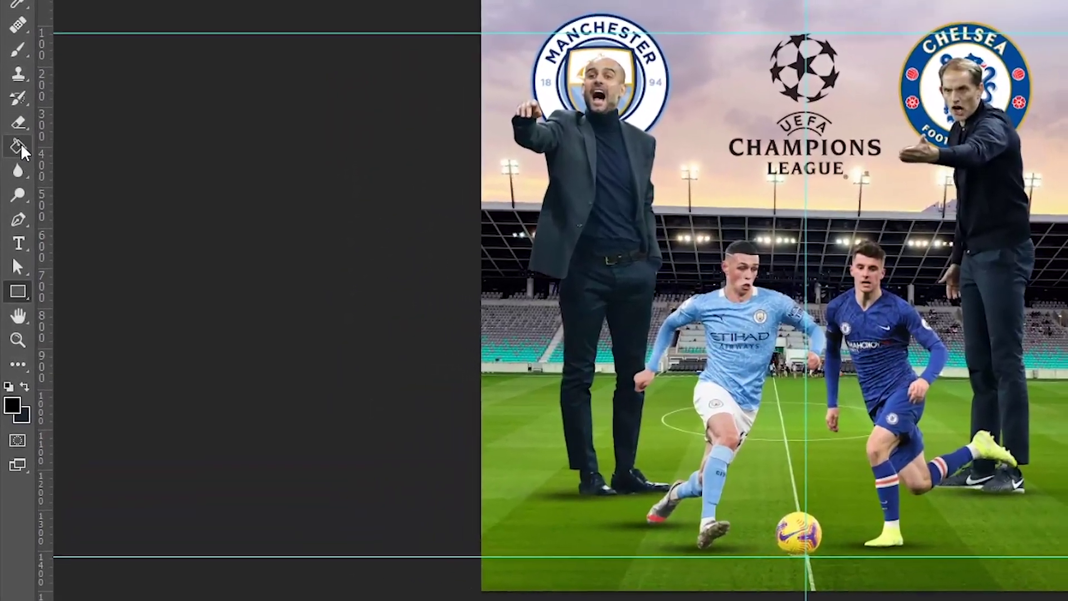
right_click(12, 230)
left_click(100, 148)
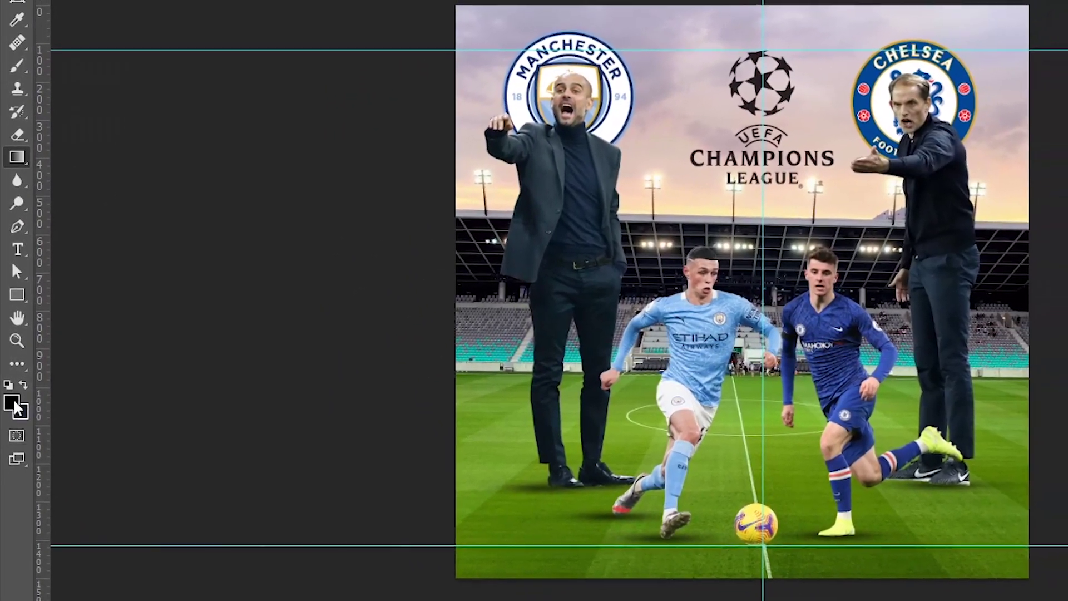
left_click(12, 405)
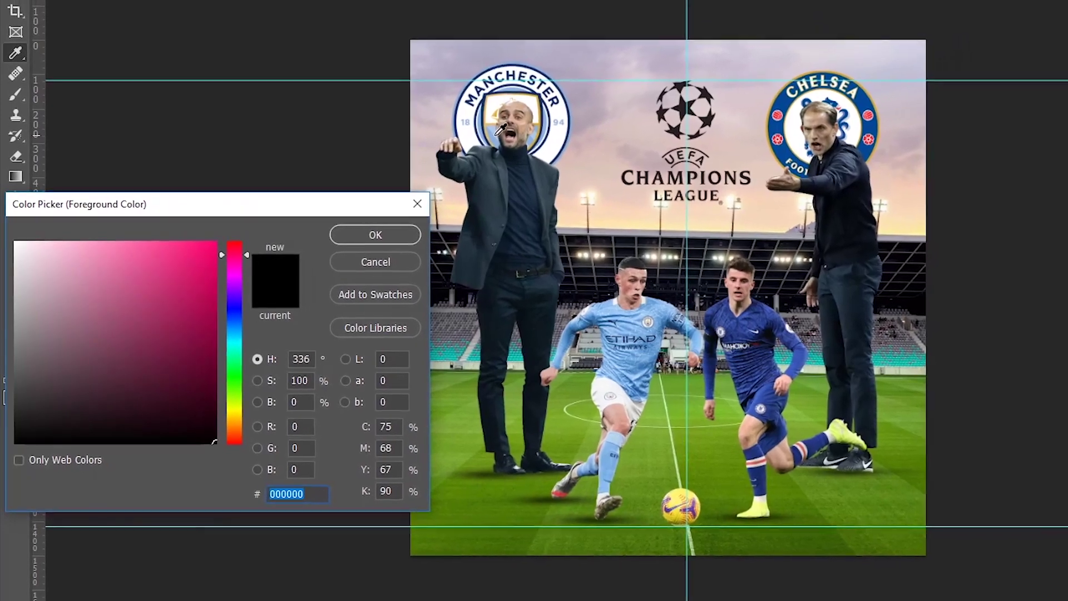
left_click(572, 95)
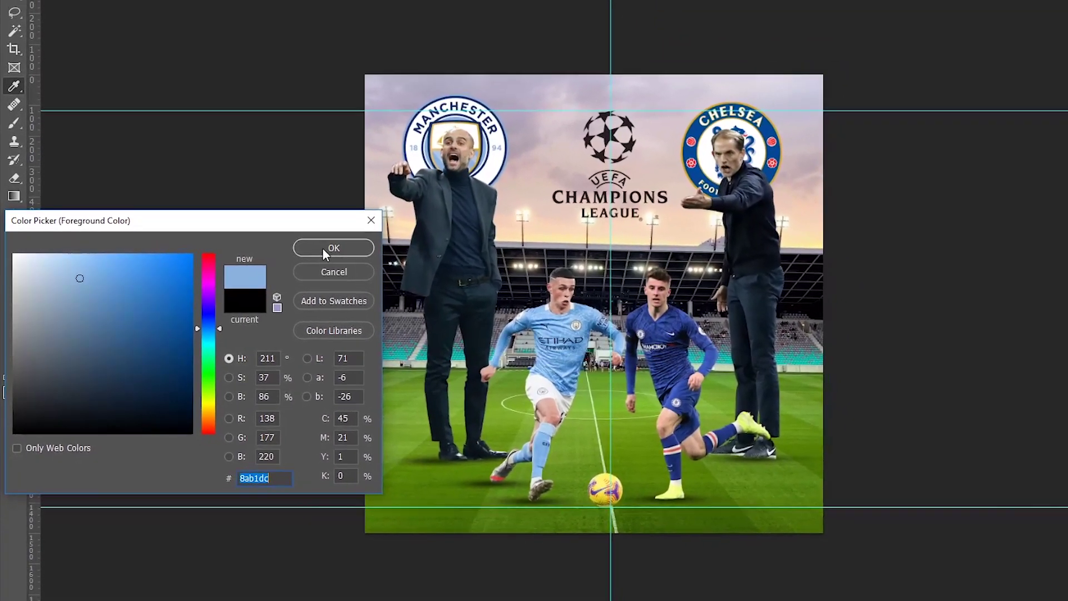
left_click(355, 241)
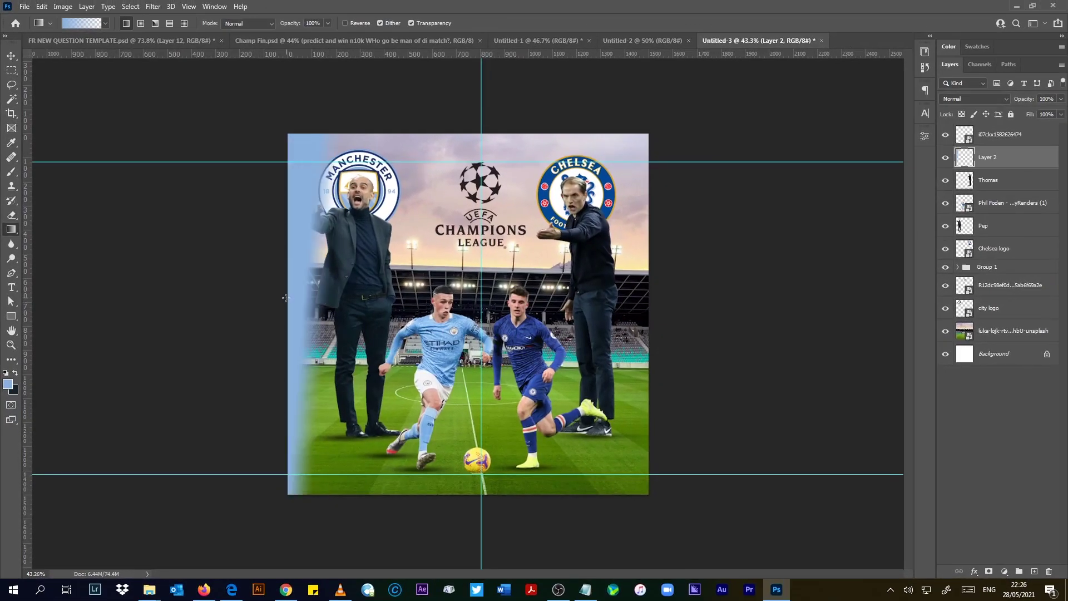
key("ctrl+z")
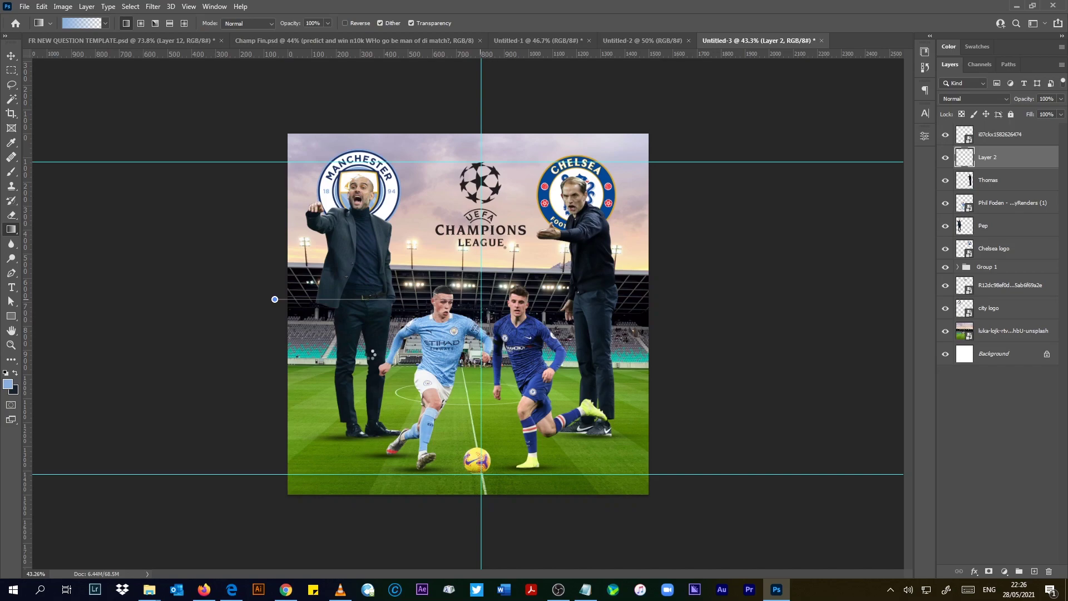
left_click_drag(368, 353, 369, 354)
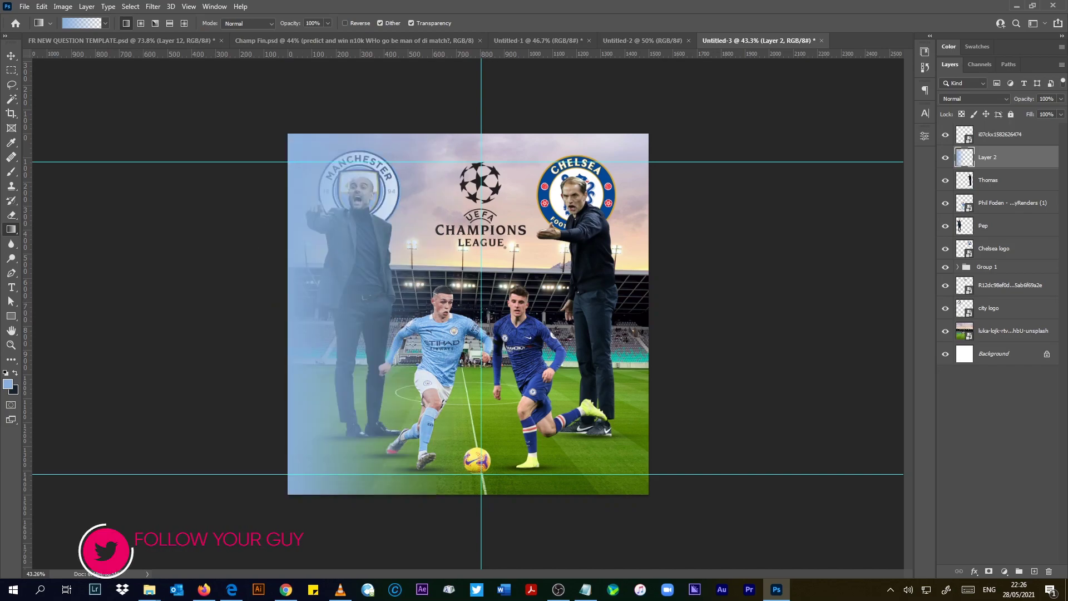
Step: On another new layer, draw a gradient in Chelsea-logo blue 034694 fading from the canvas's right edge toward the centre
left_click(1036, 572)
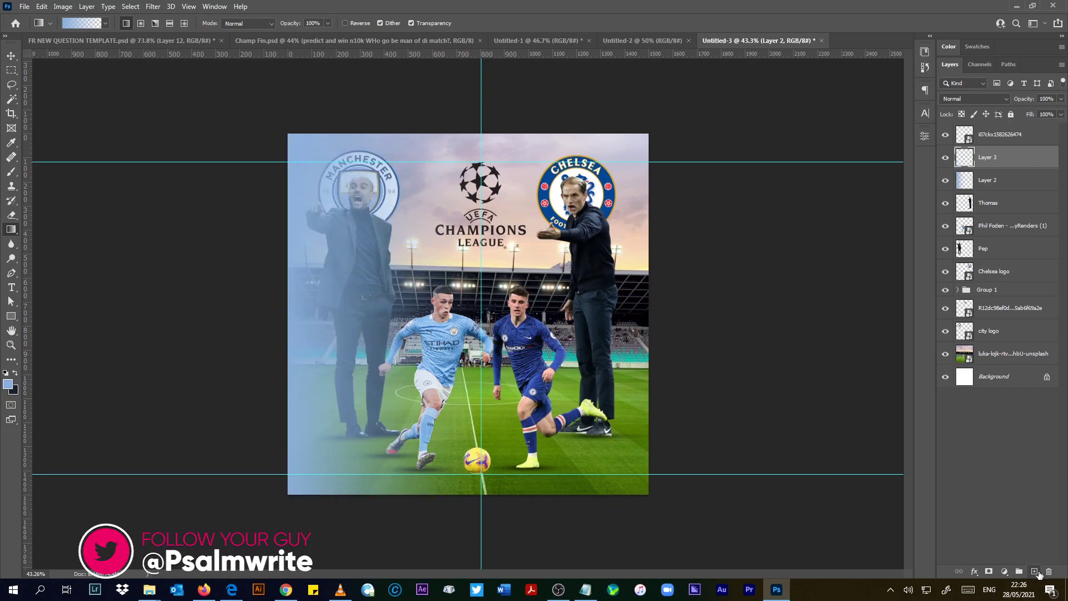
left_click(12, 386)
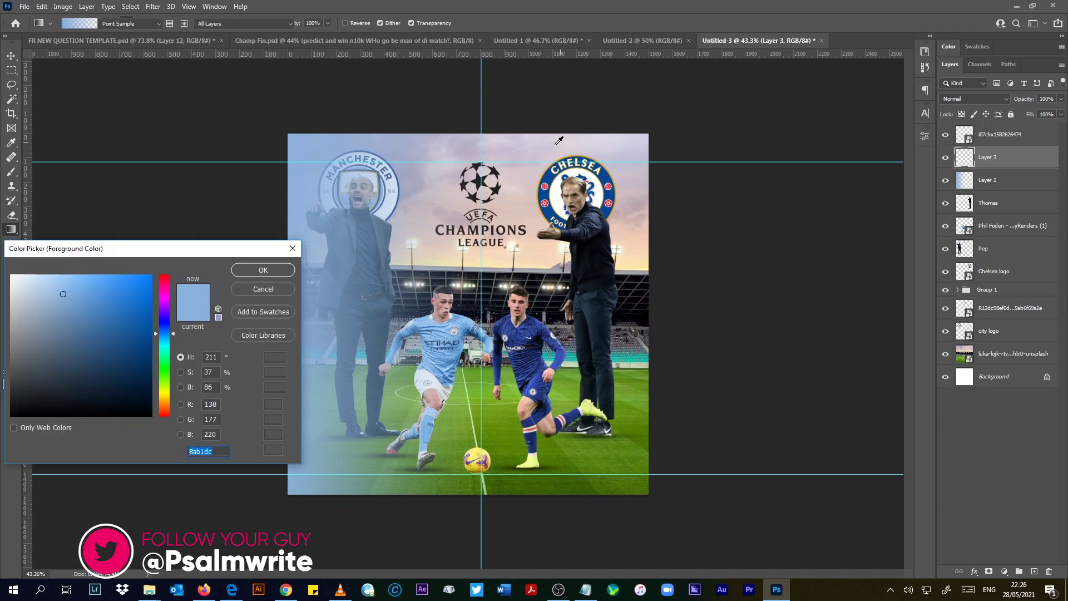
left_click(556, 172)
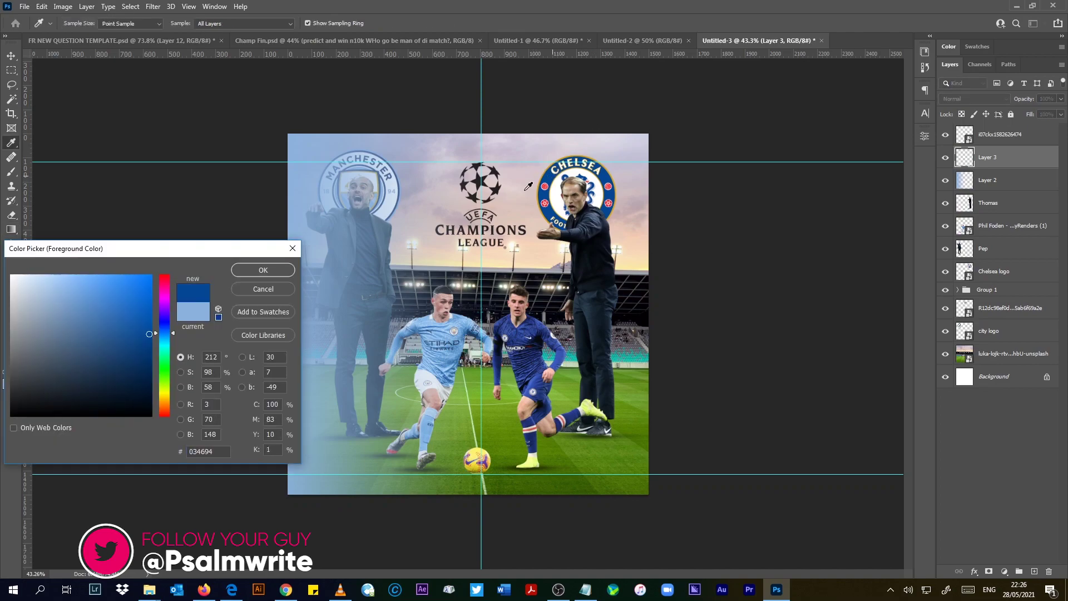
left_click(263, 270)
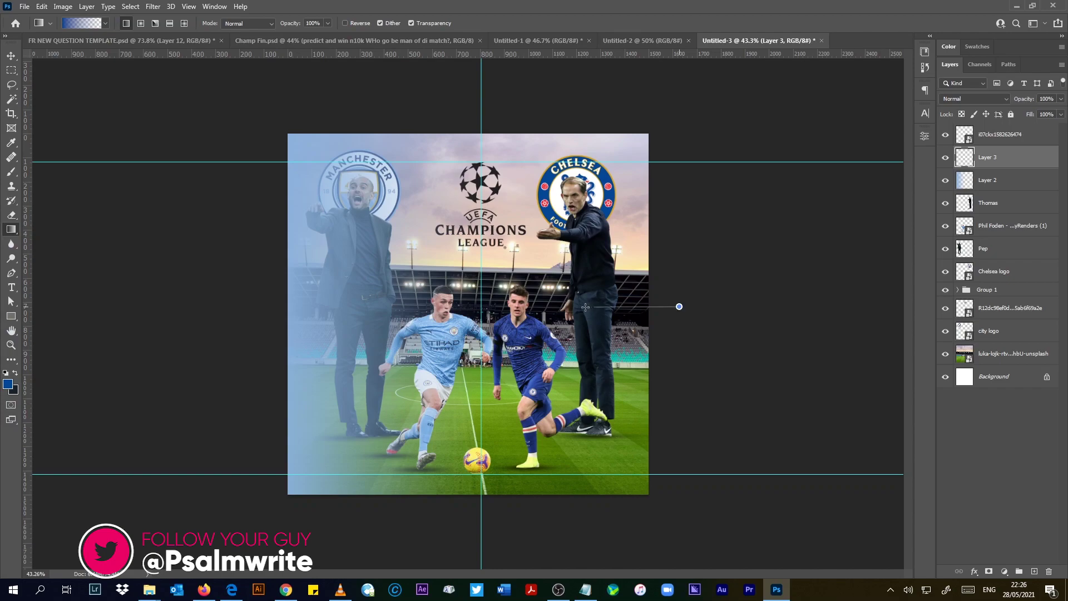
left_click_drag(483, 301, 483, 301)
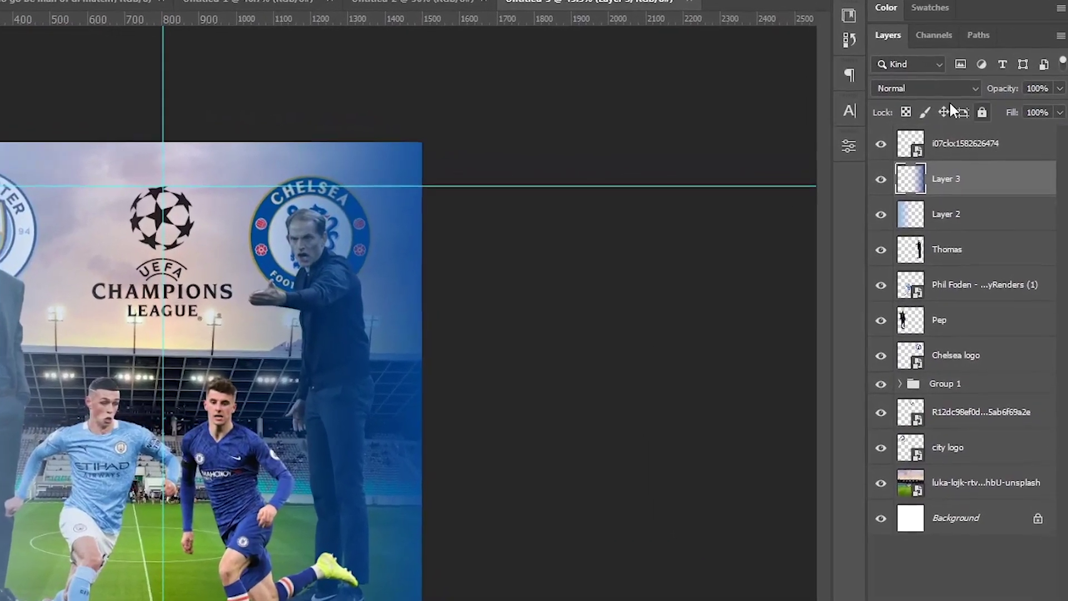
Step: Set the blend mode of both the dark blue and light blue gradient layers to Hard Light
left_click(925, 88)
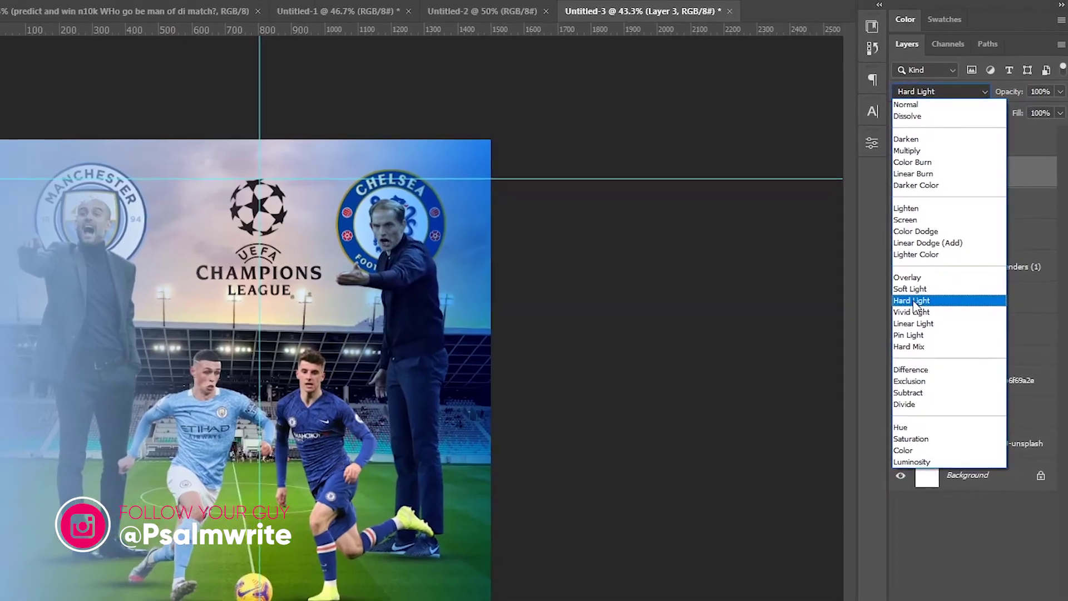
left_click(925, 292)
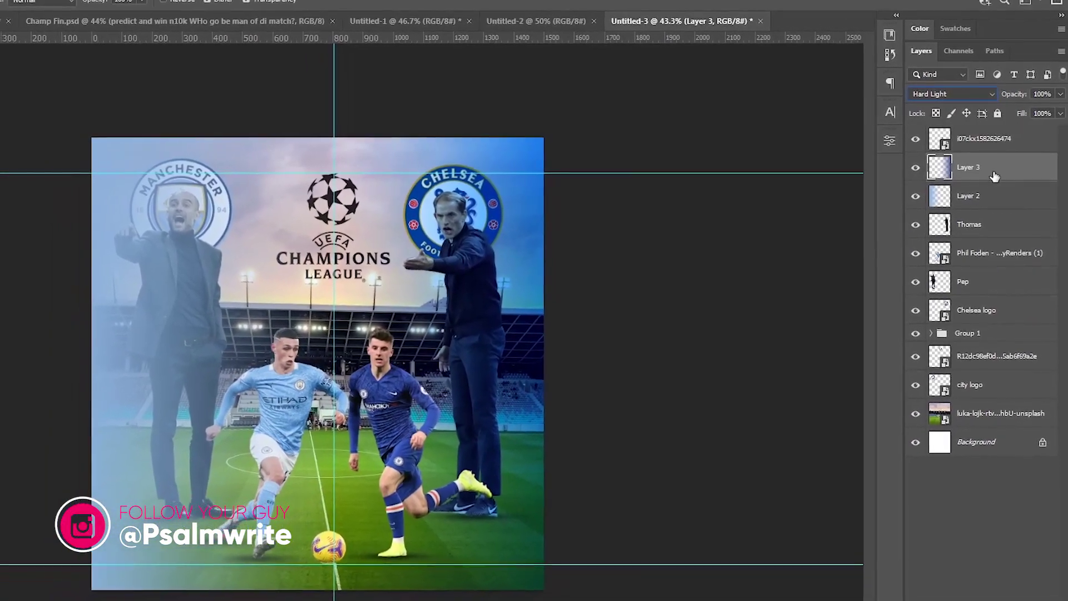
left_click(991, 192)
left_click(952, 95)
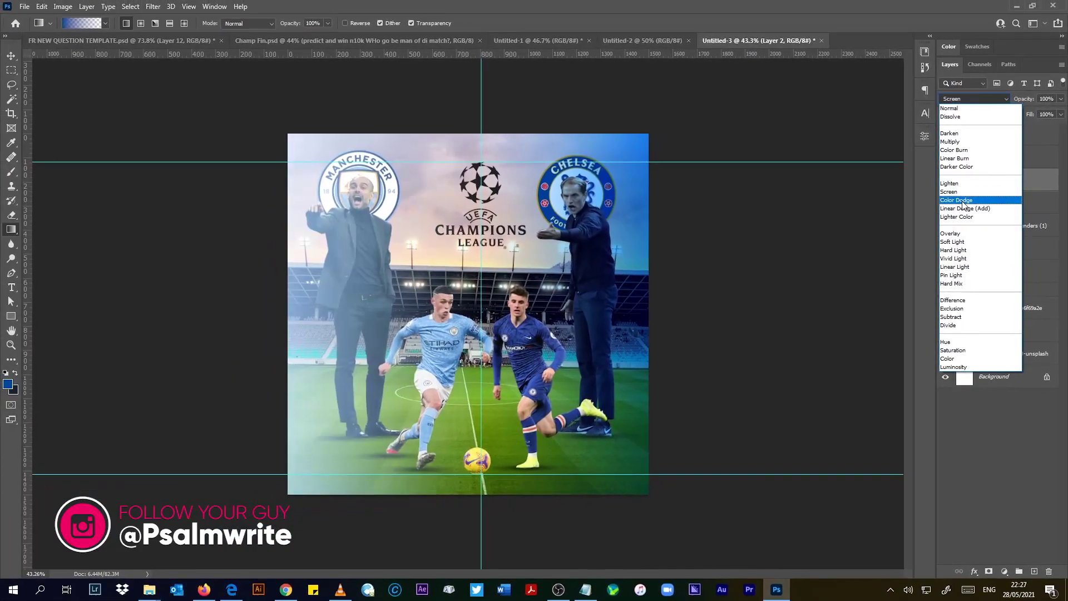
left_click(959, 252)
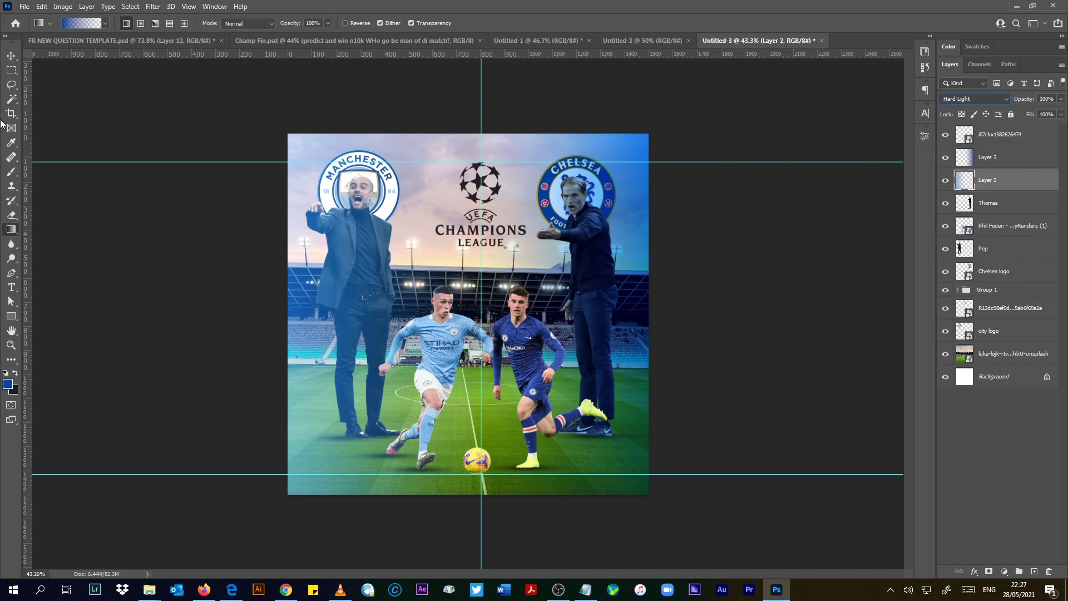
left_click(12, 56)
scroll(401, 372, "up", 2)
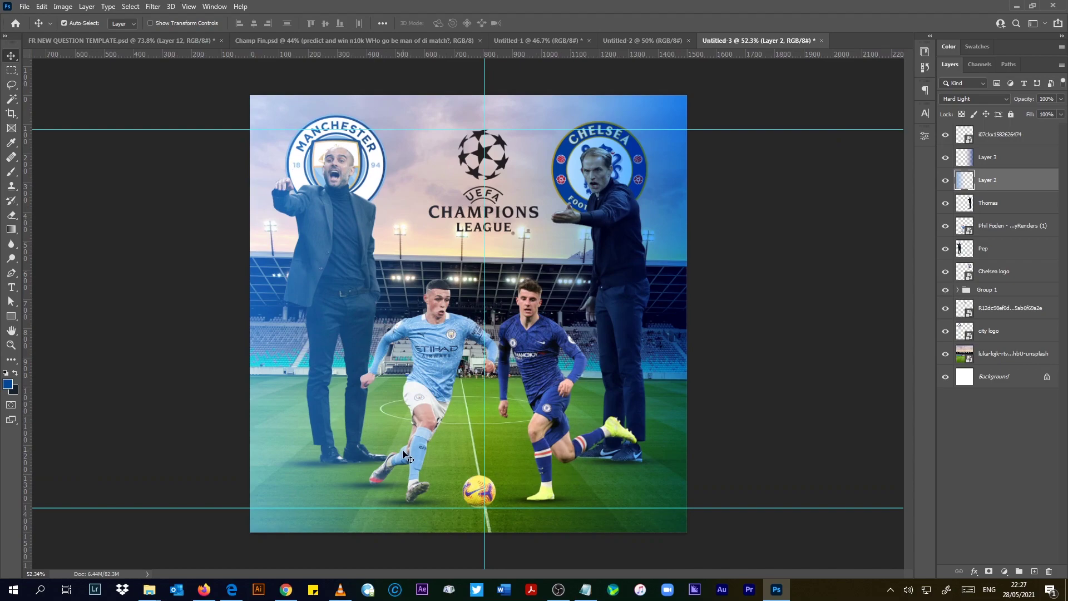
scroll(534, 337, "down", 1)
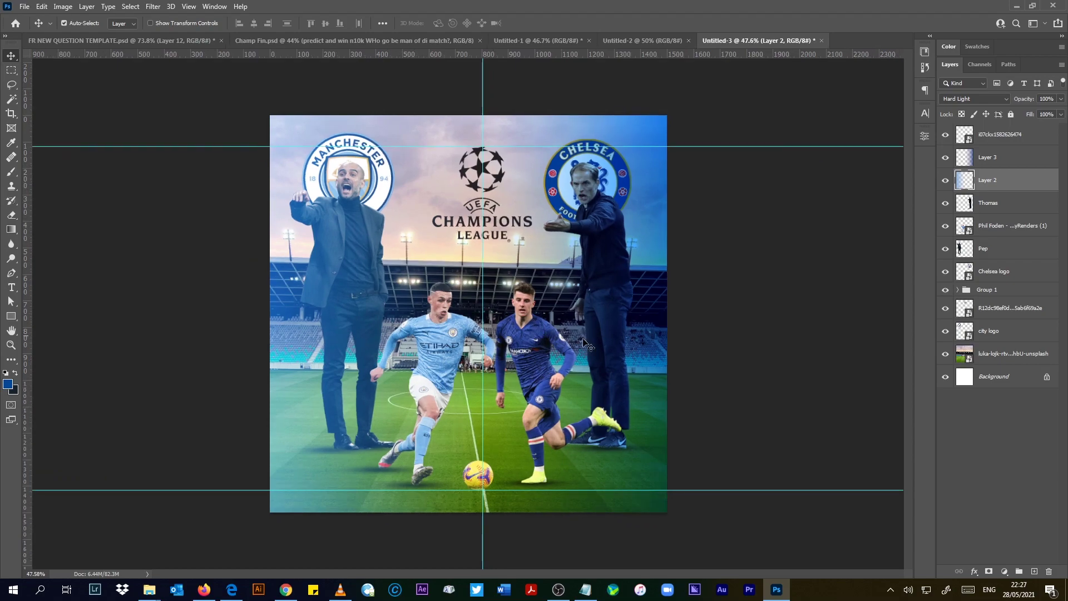